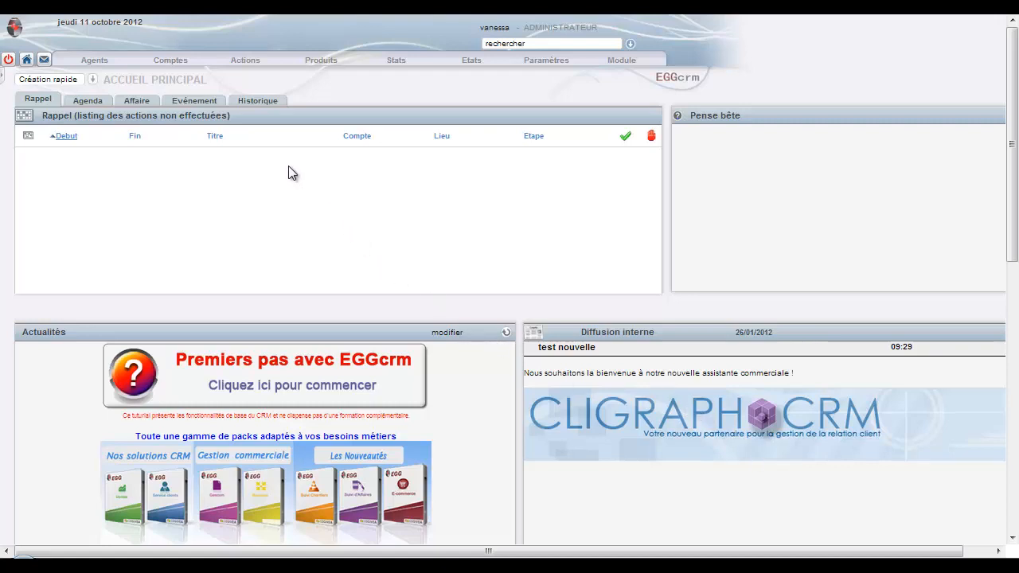
Search the accounts by name for "inconito" and open the Inconito account record.
left_click(176, 64)
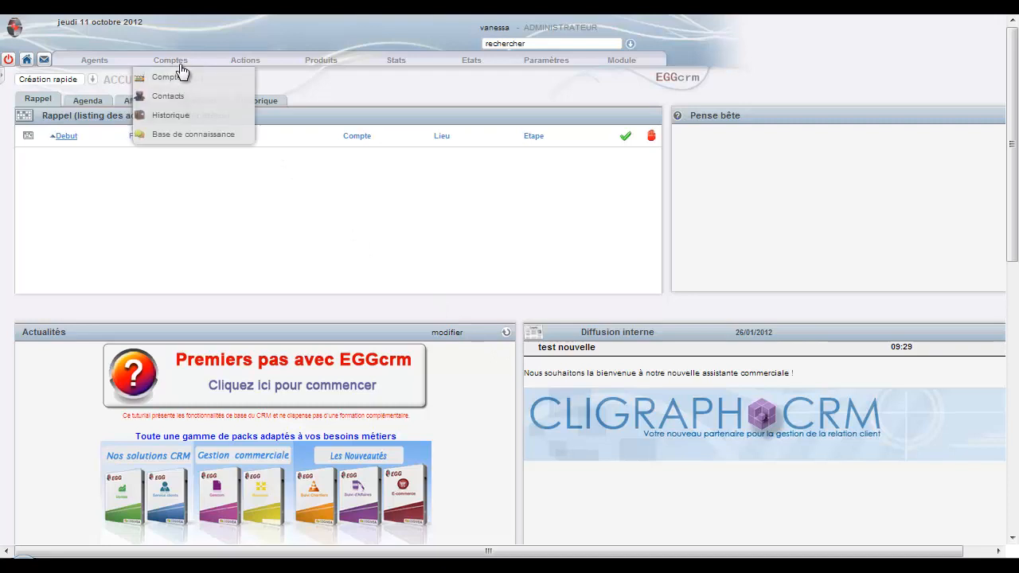
left_click(179, 83)
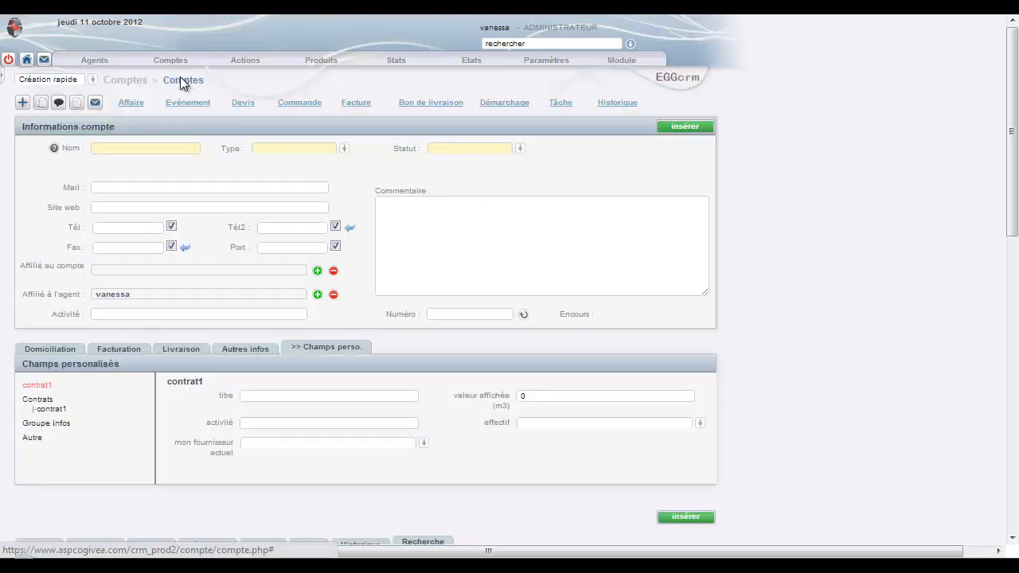
scroll(223, 174, "down", 2)
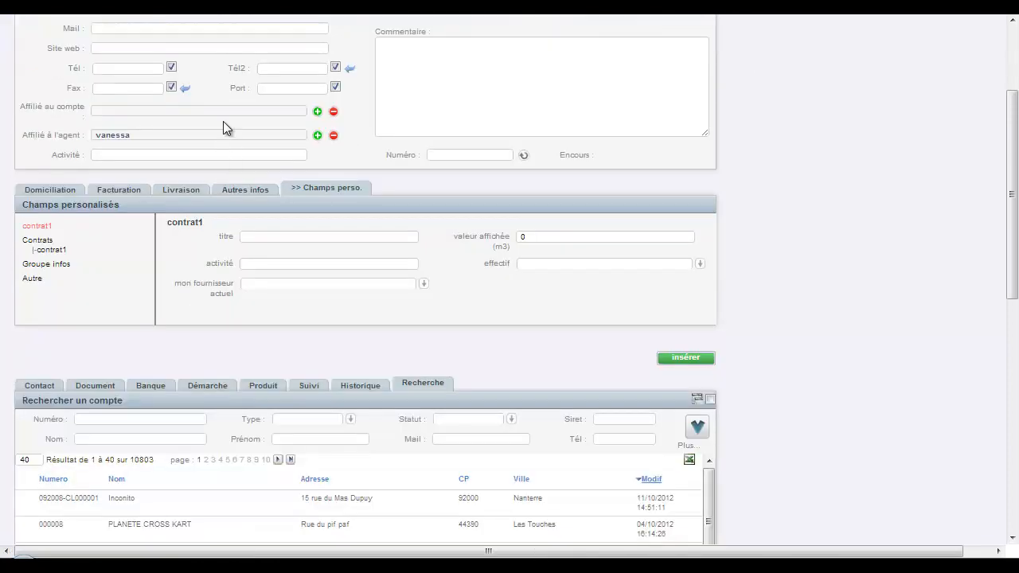
scroll(225, 123, "down", 1)
left_click(414, 307)
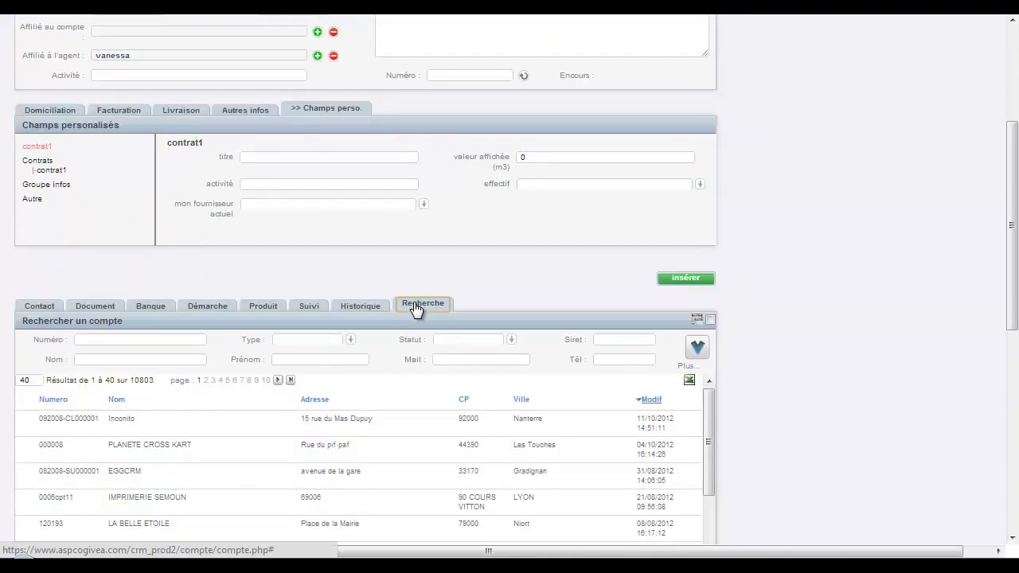
scroll(126, 274, "down", 1)
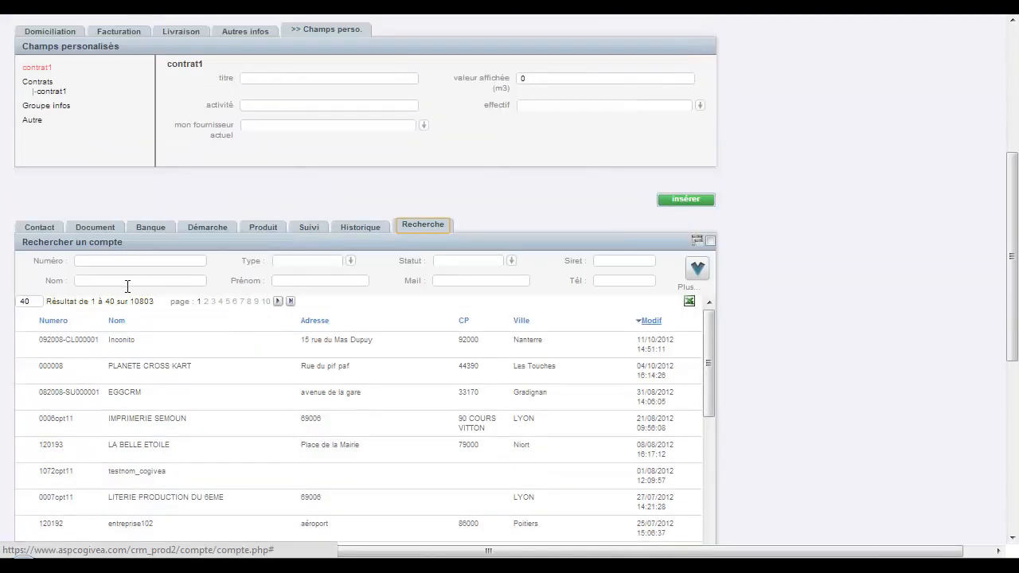
left_click(127, 281)
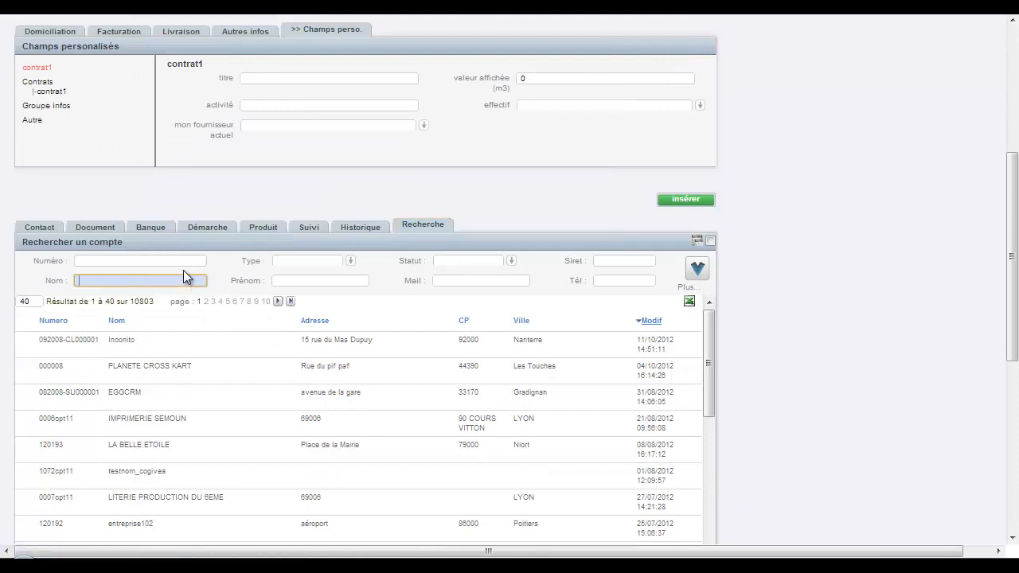
type("inconito")
left_click(697, 268)
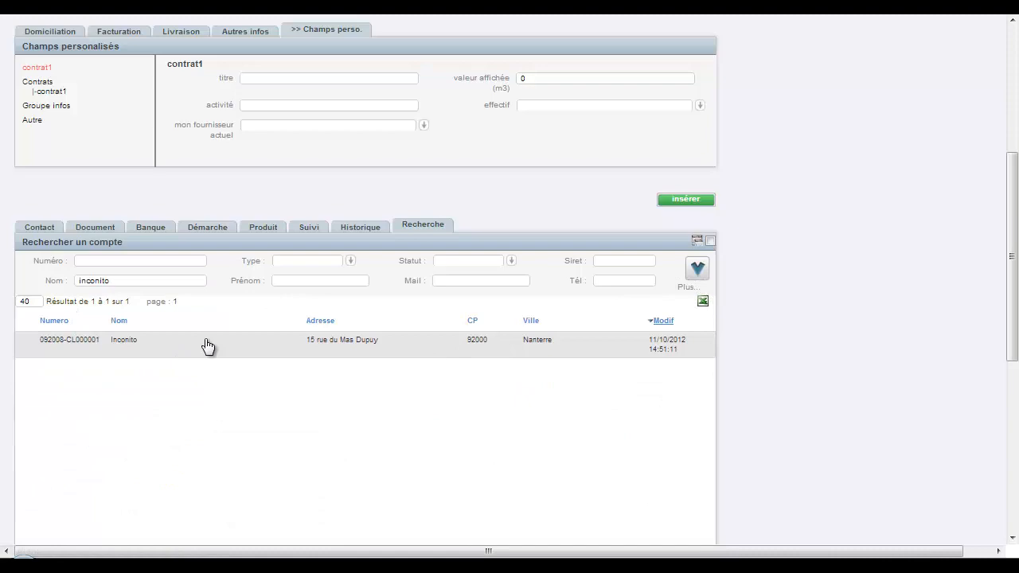
left_click(124, 352)
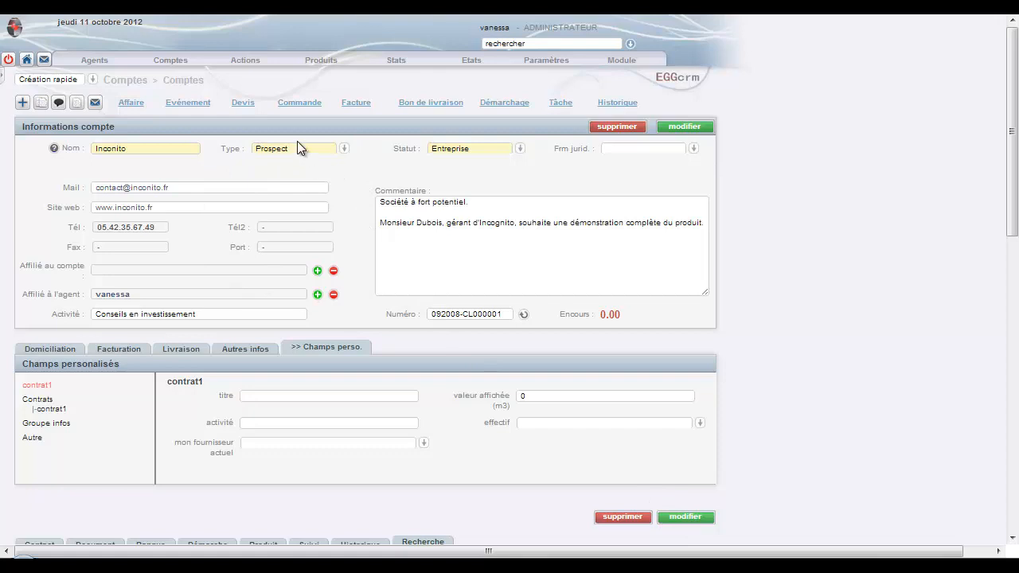
Start a new quote from the Inconito account, title it "Devis Inconito" and assign the account's contact person.
left_click(248, 109)
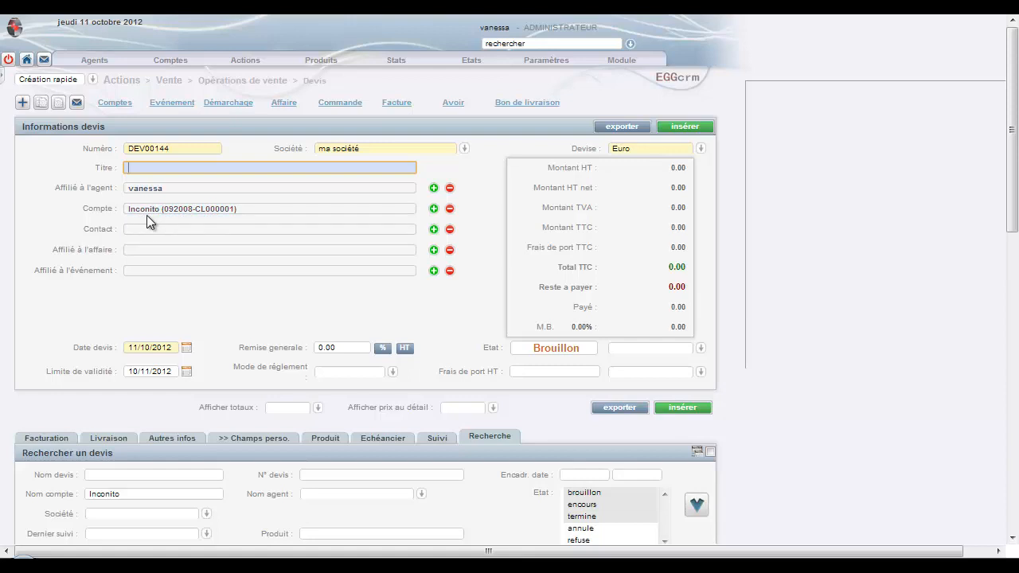
left_click(172, 168)
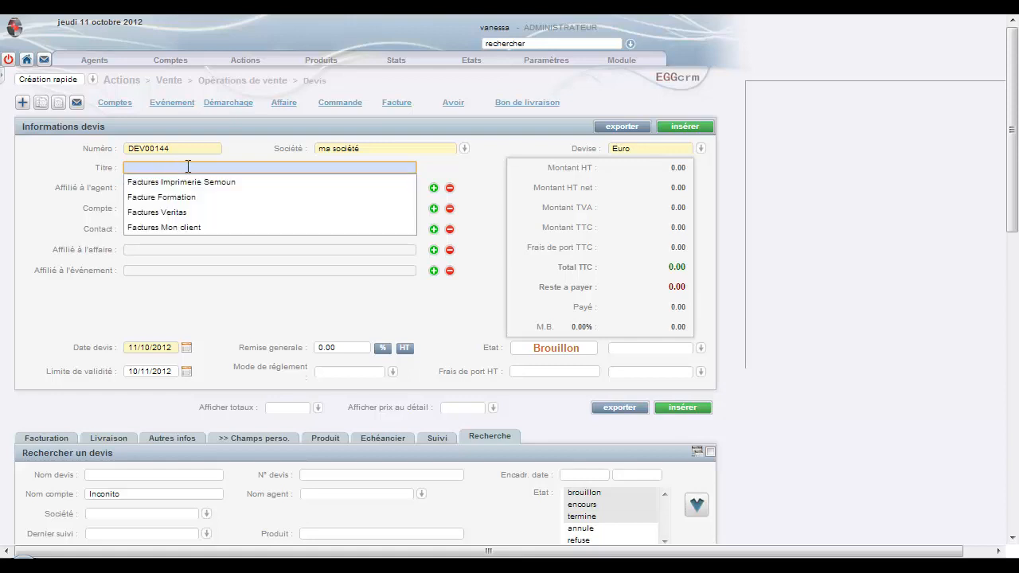
type("Devis")
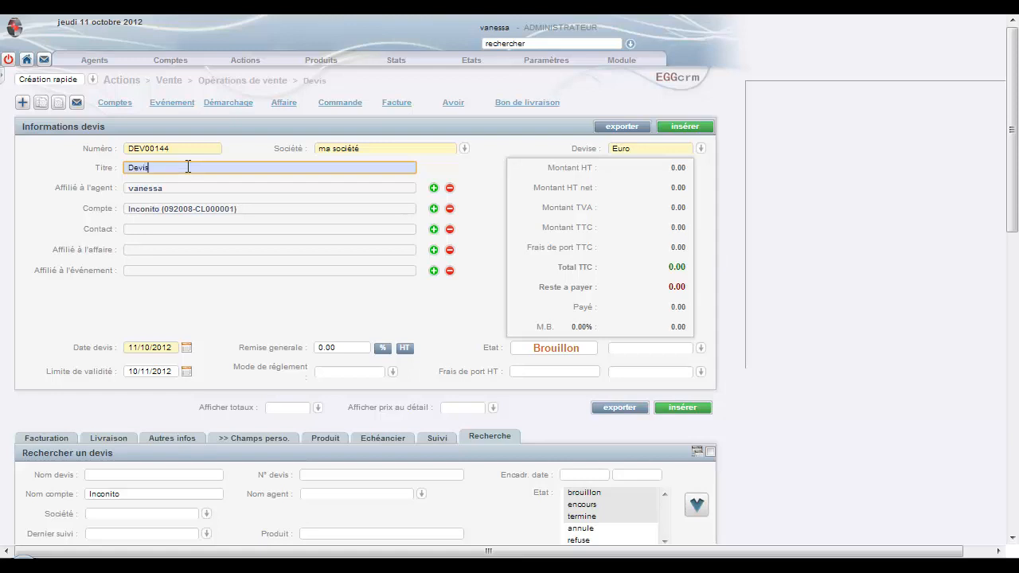
type(" Inconito")
left_click(434, 230)
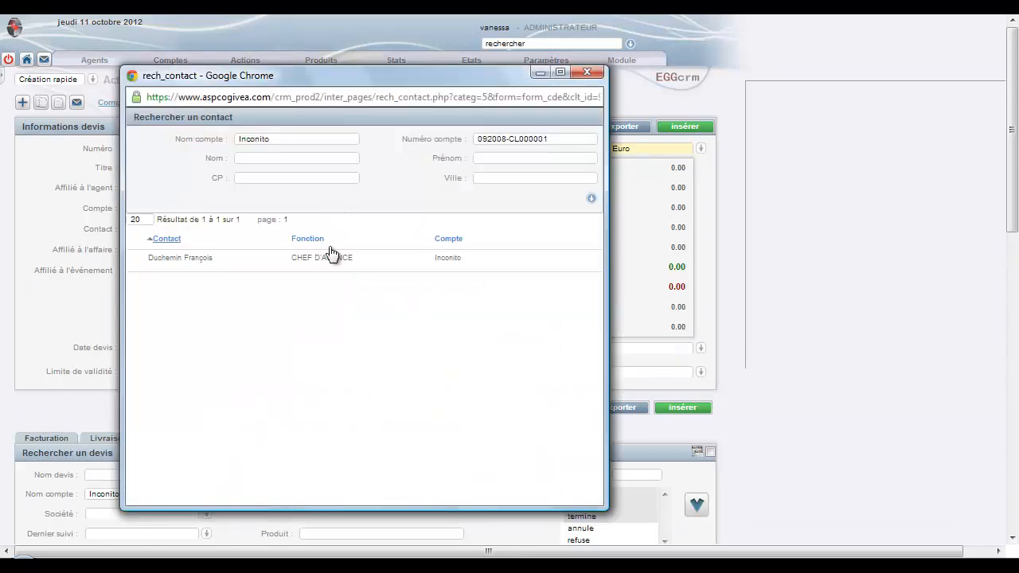
left_click(292, 266)
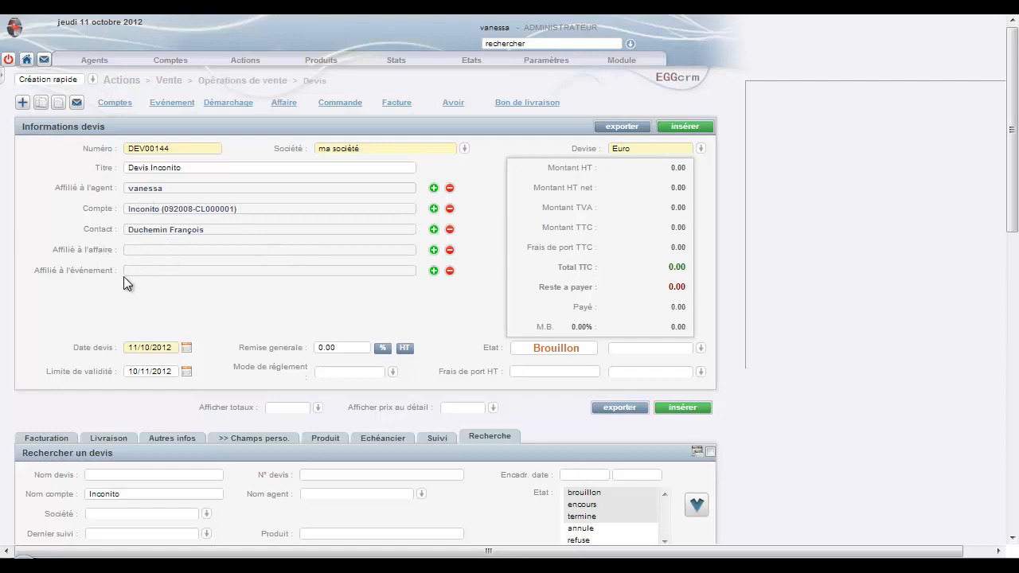
Set the quote's general discount to 10.00 as a percentage of the HT amount.
scroll(126, 290, "down", 2)
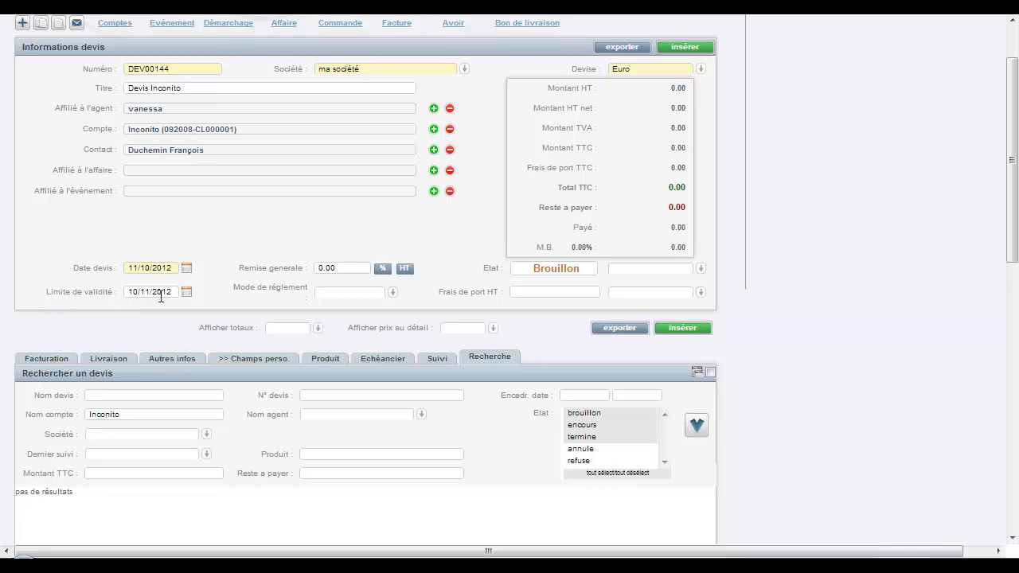
left_click(317, 267)
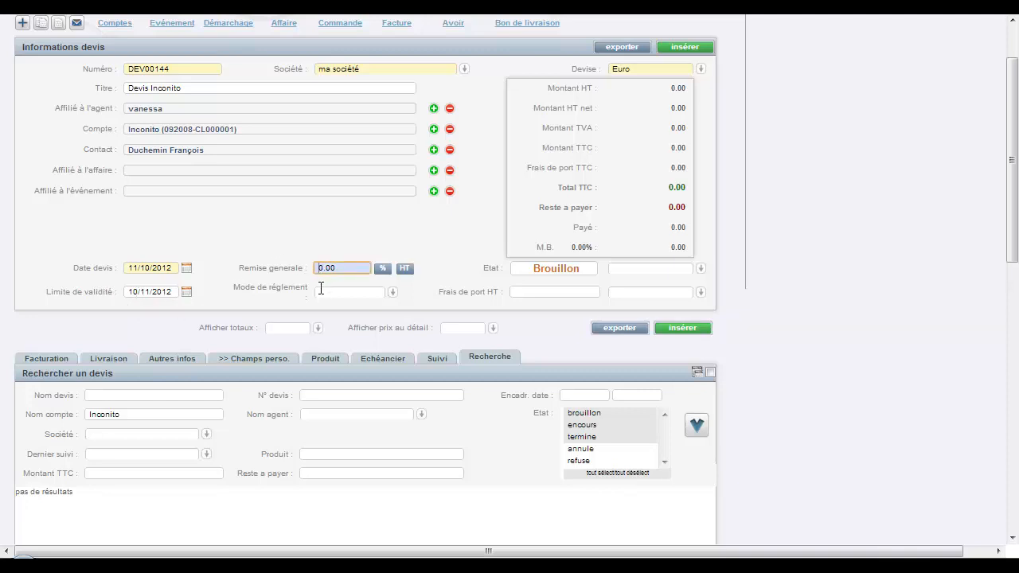
type("1")
left_click(406, 275)
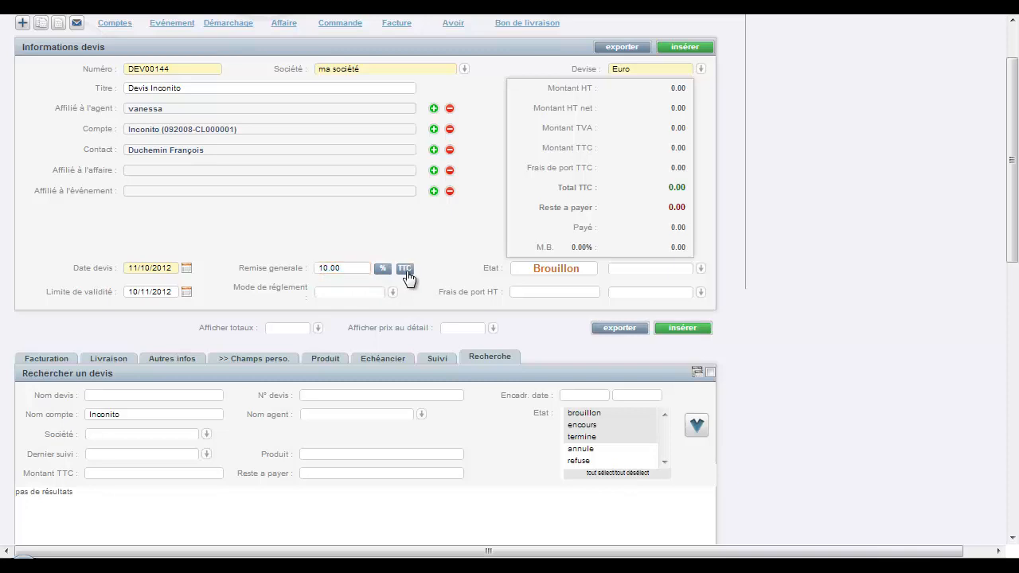
left_click(382, 272)
Choose PRELEVEMENT as the payment method, insert the quote and dismiss the information message.
left_click(390, 293)
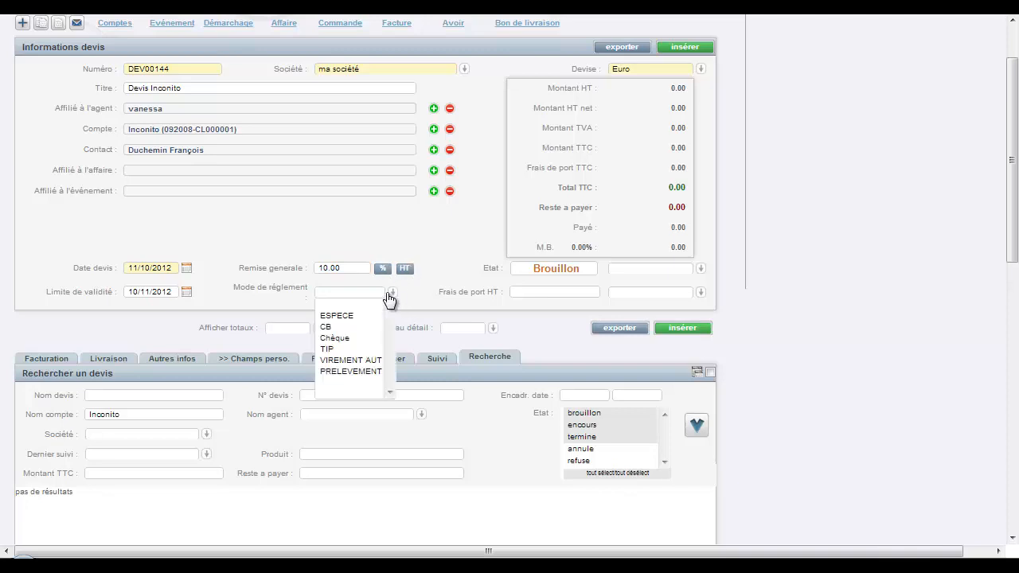
left_click(371, 370)
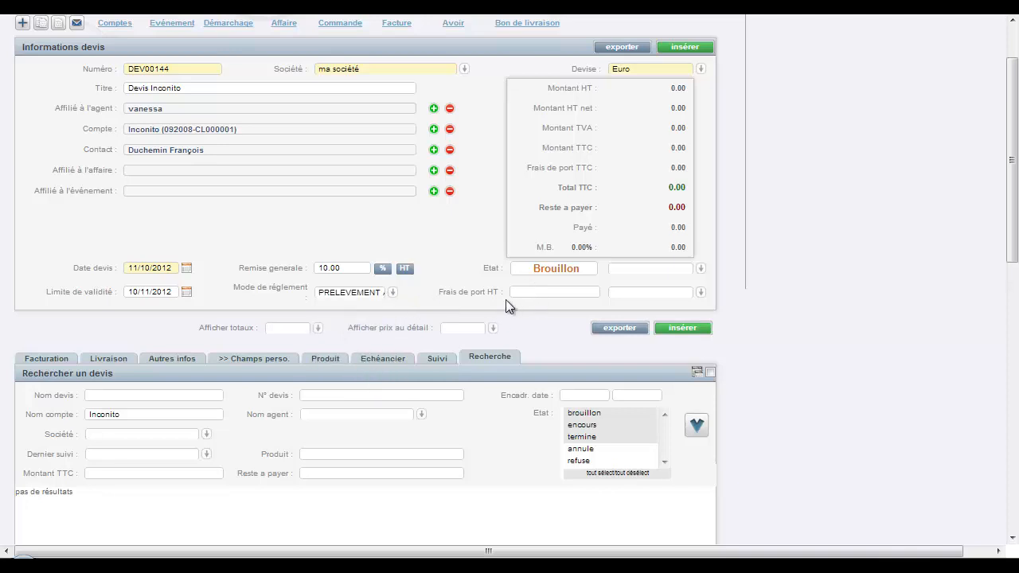
left_click(679, 329)
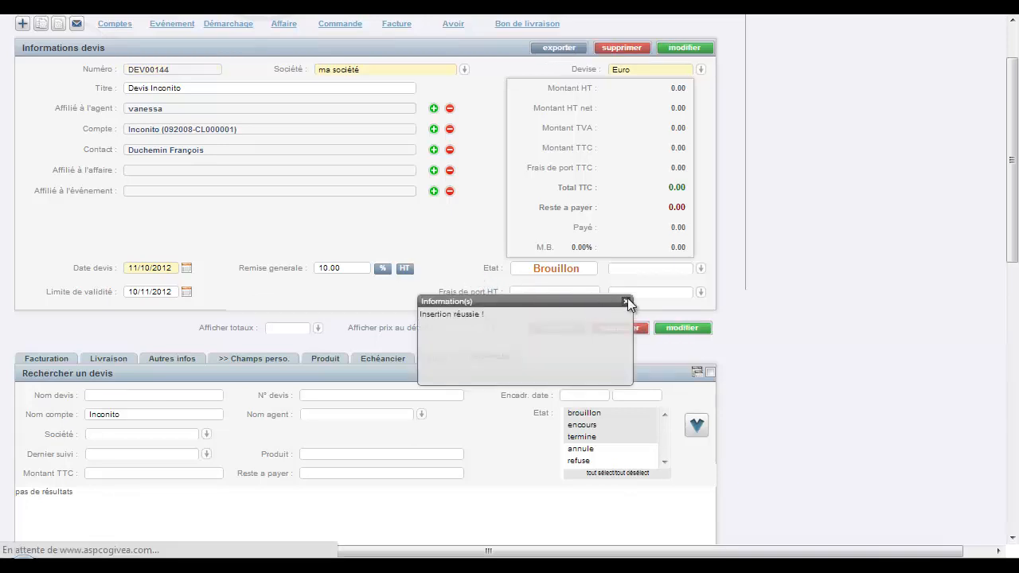
left_click(626, 302)
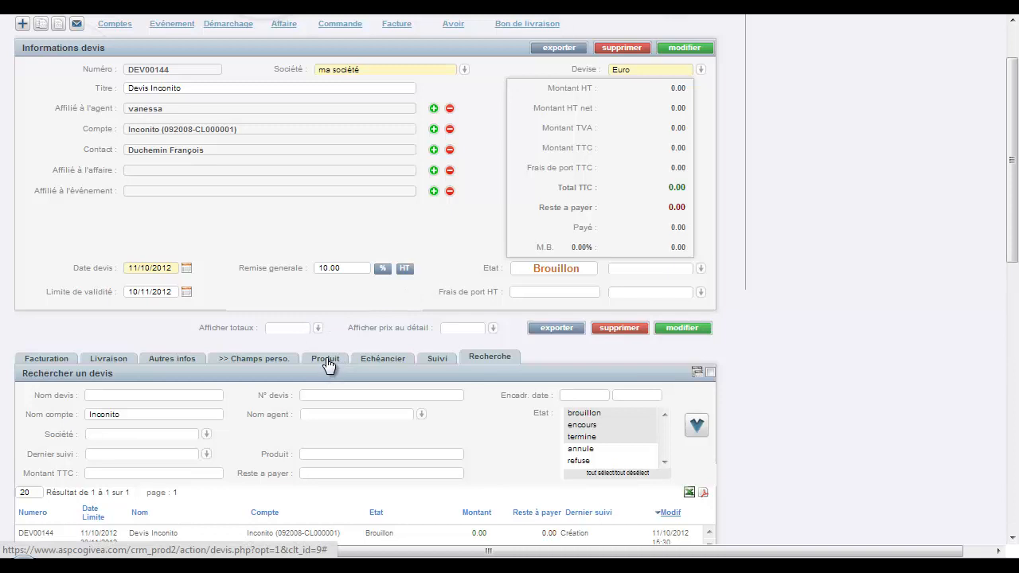
Open the product search for a new line on the quote and look through the available product categories.
left_click(335, 357)
scroll(329, 342, "down", 2)
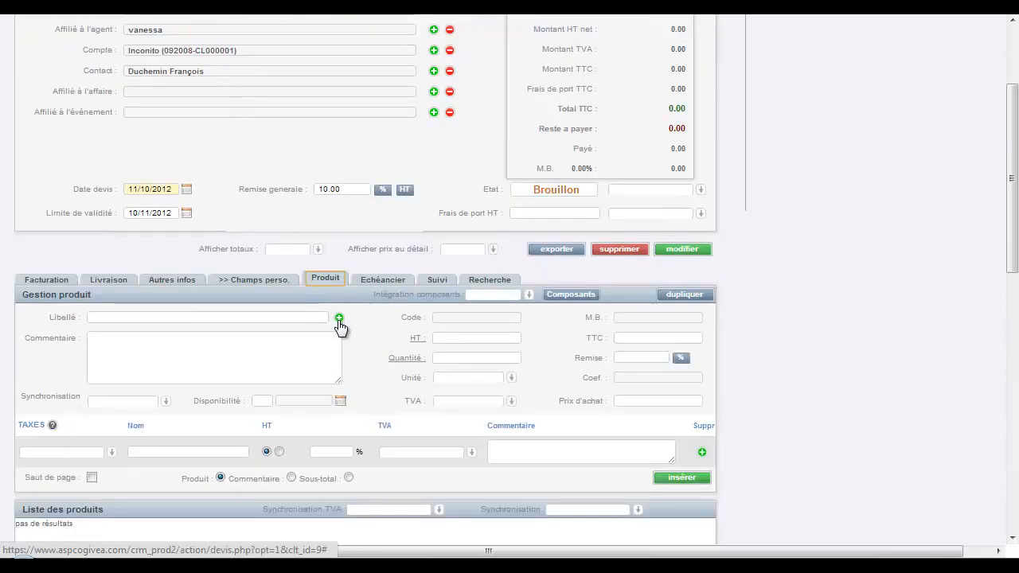
left_click(339, 319)
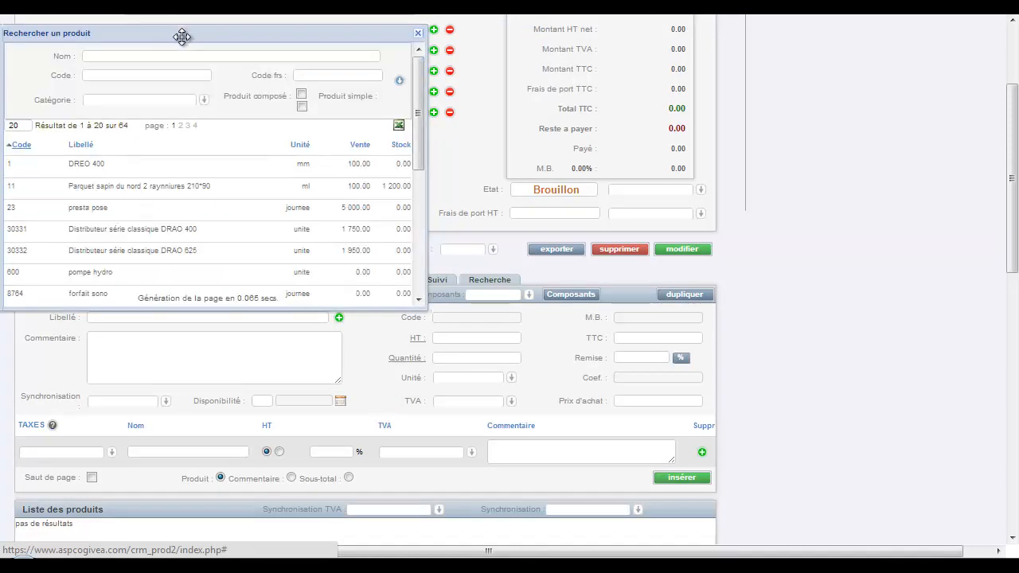
left_click_drag(182, 33, 314, 87)
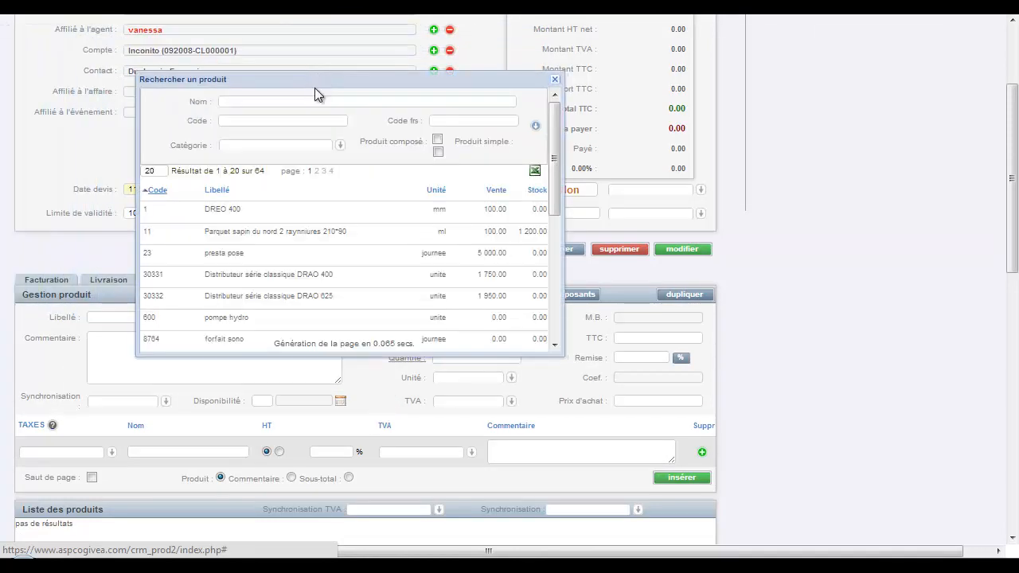
left_click(339, 145)
scroll(339, 213, "down", 2)
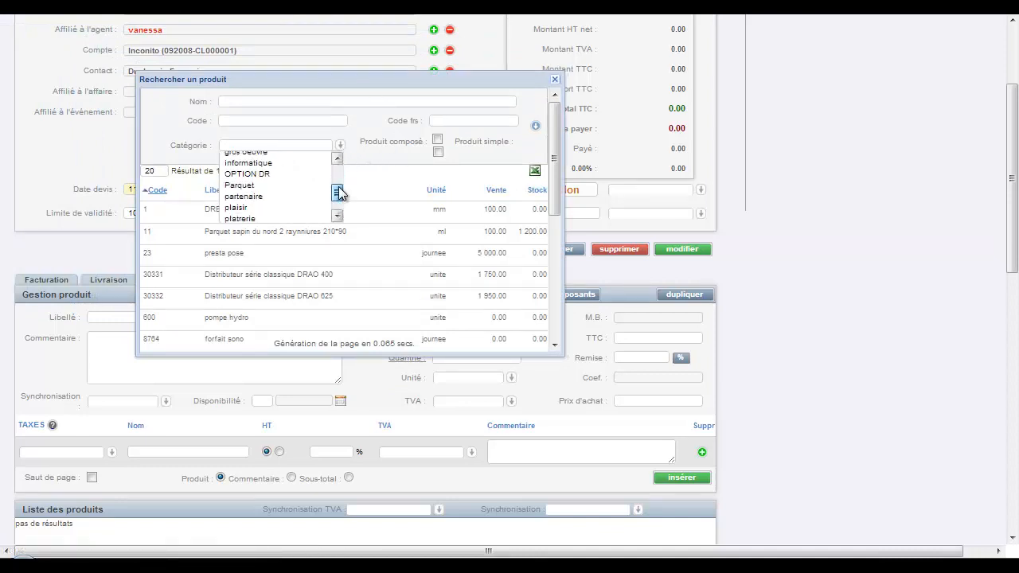
scroll(342, 191, "up", 3)
Search the products by name for "fourniture" and load "Fourniture et pose de Placo" into the quote's product line.
left_click(309, 99)
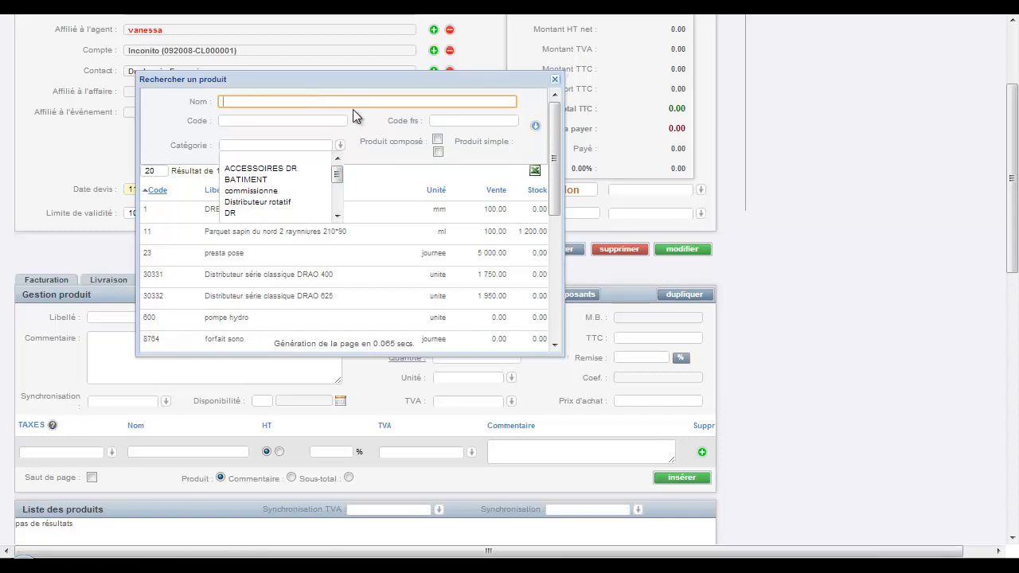
scroll(356, 108, "up", 2)
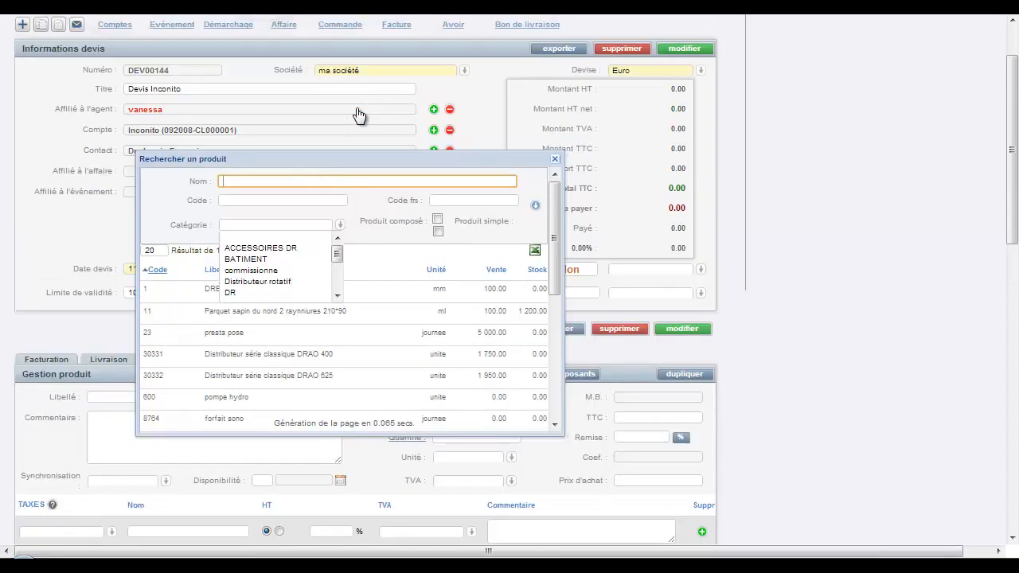
type("fourniture")
left_click(535, 206)
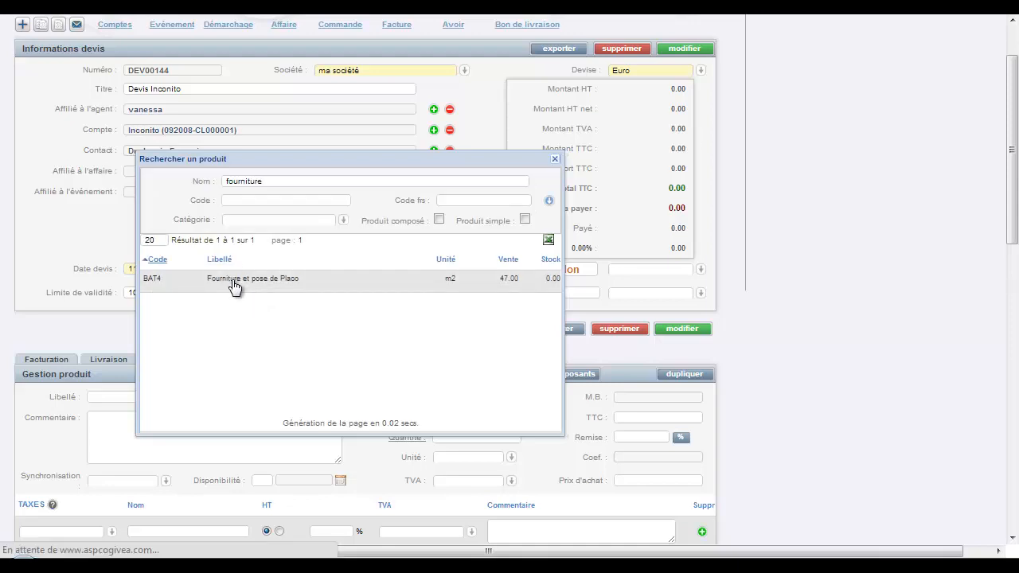
left_click(233, 285)
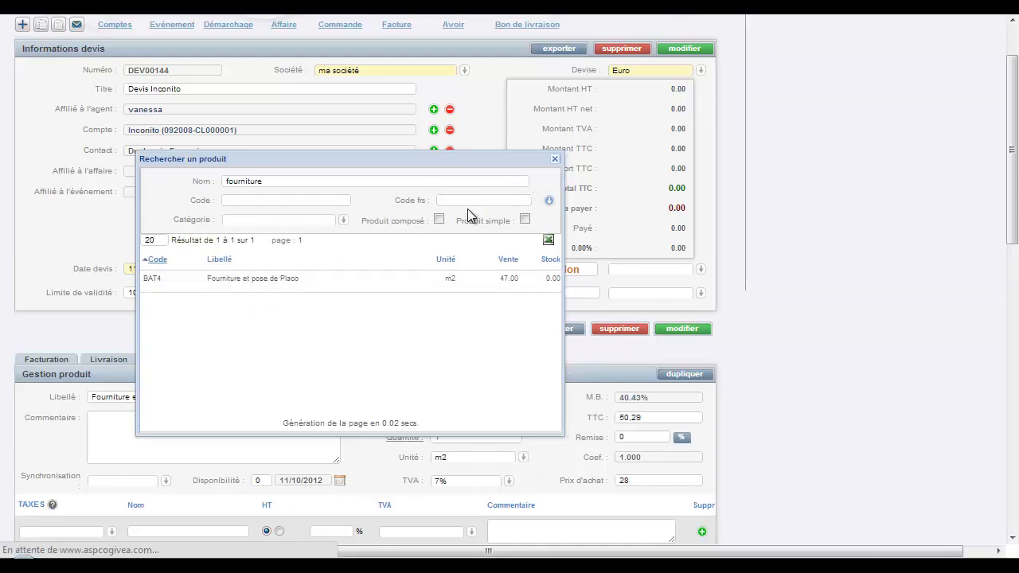
left_click(554, 159)
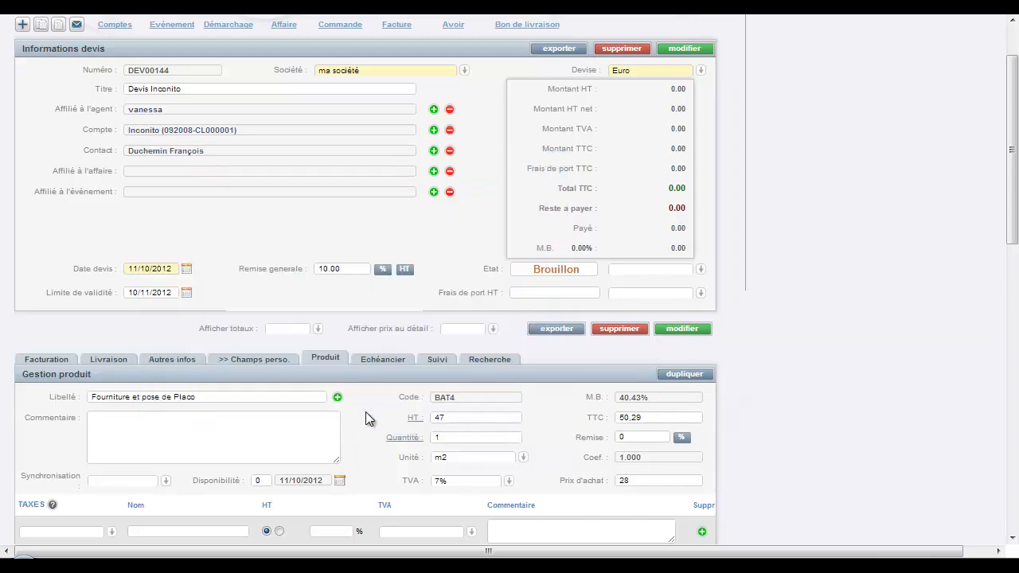
Set the product line's quantity to 3 and its discount to 5%.
scroll(365, 411, "down", 2)
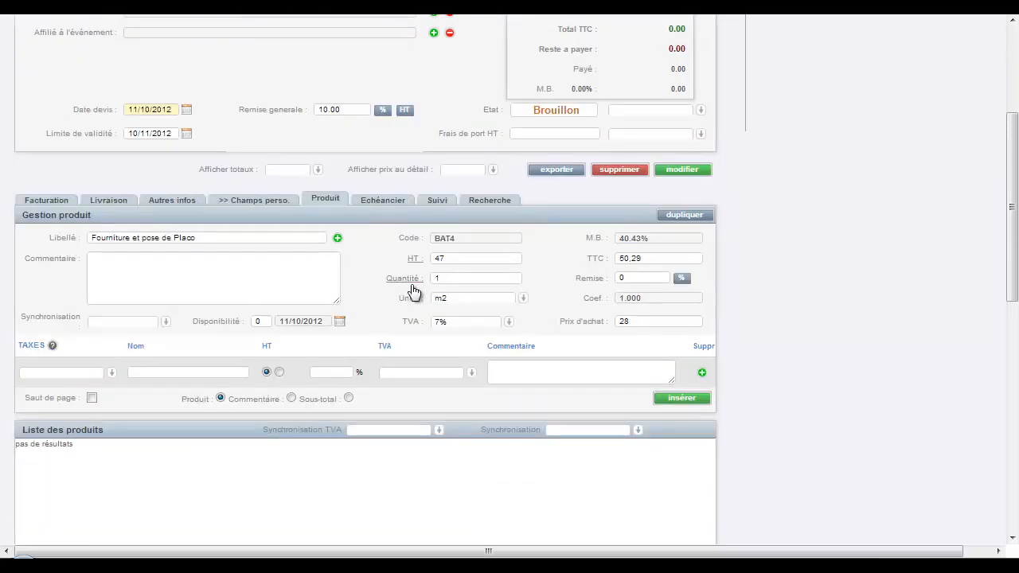
left_click(463, 276)
type("3")
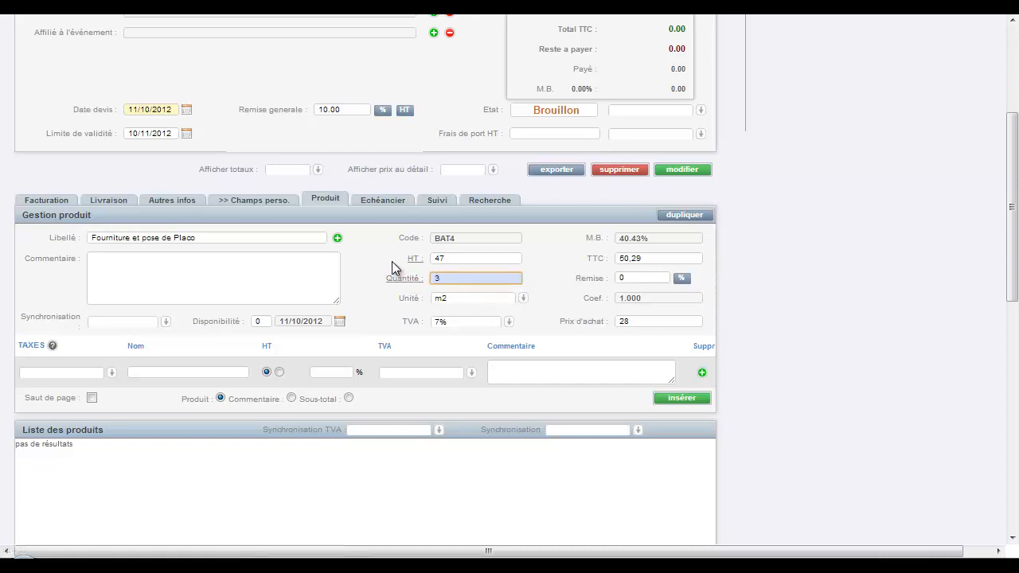
left_click(391, 262)
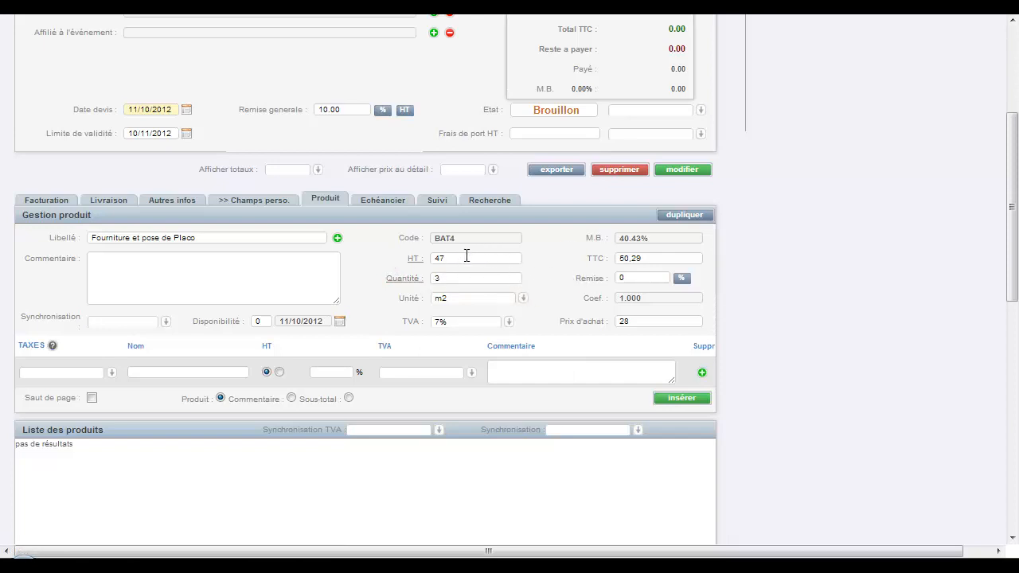
left_click(626, 277)
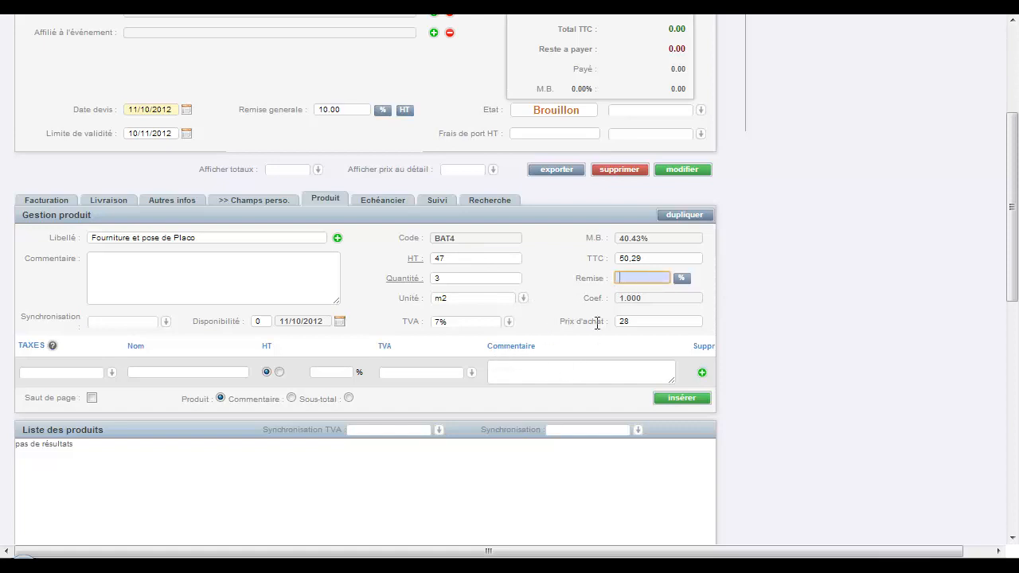
type("5")
left_click(564, 259)
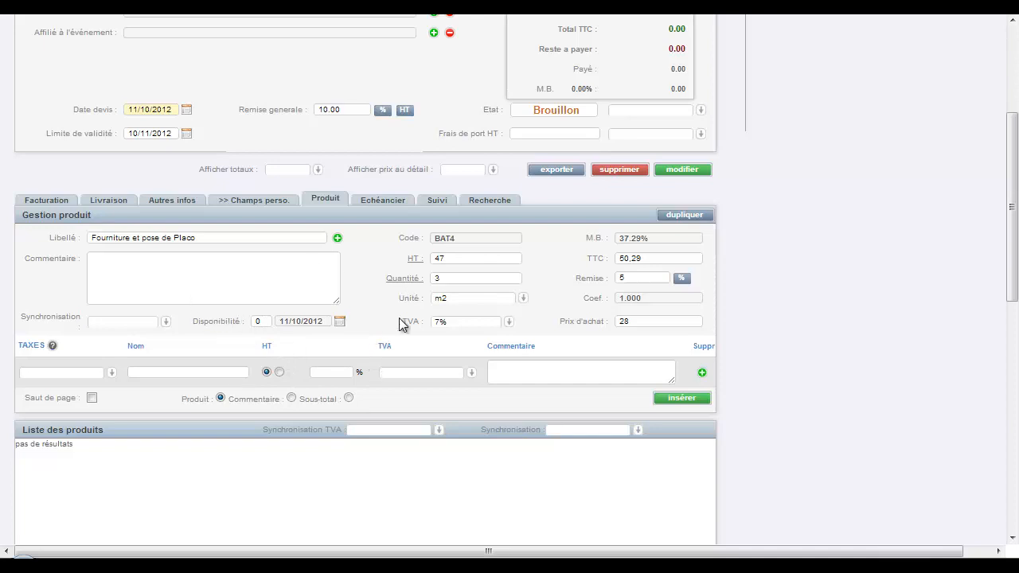
scroll(557, 334, "down", 1)
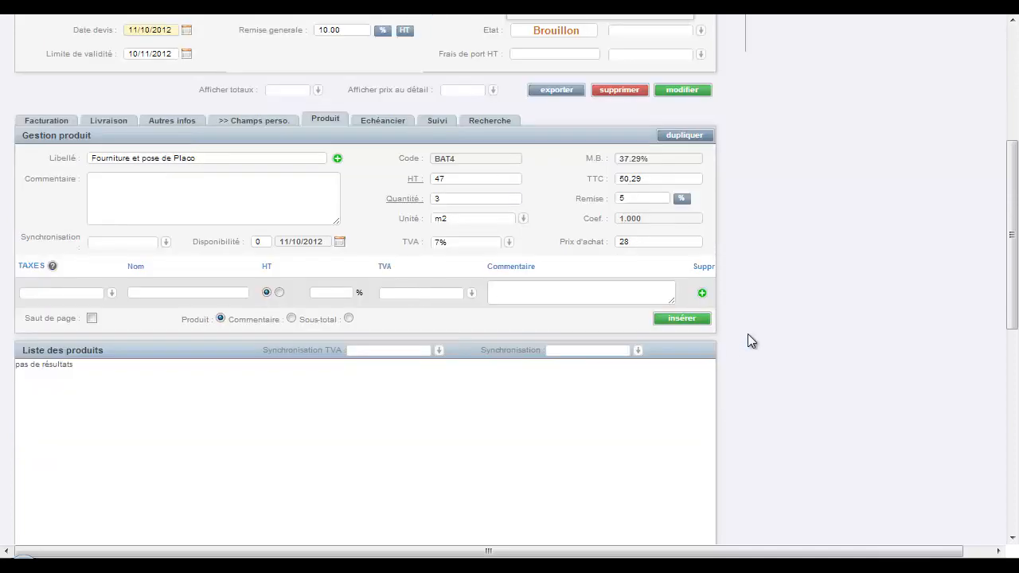
Insert the "Fourniture et pose de Placo" line into the quote and dismiss the information message.
left_click(684, 319)
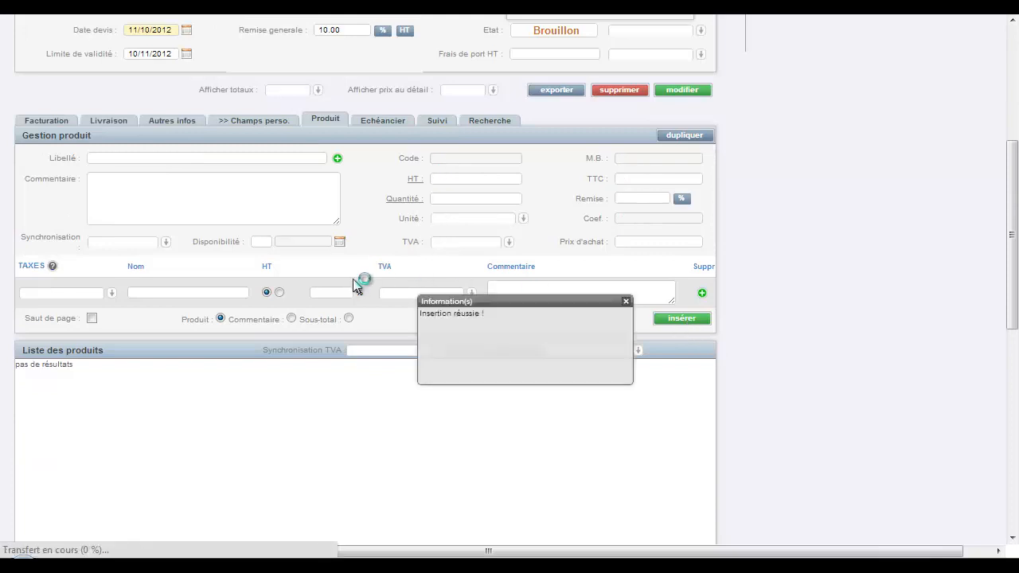
left_click(625, 301)
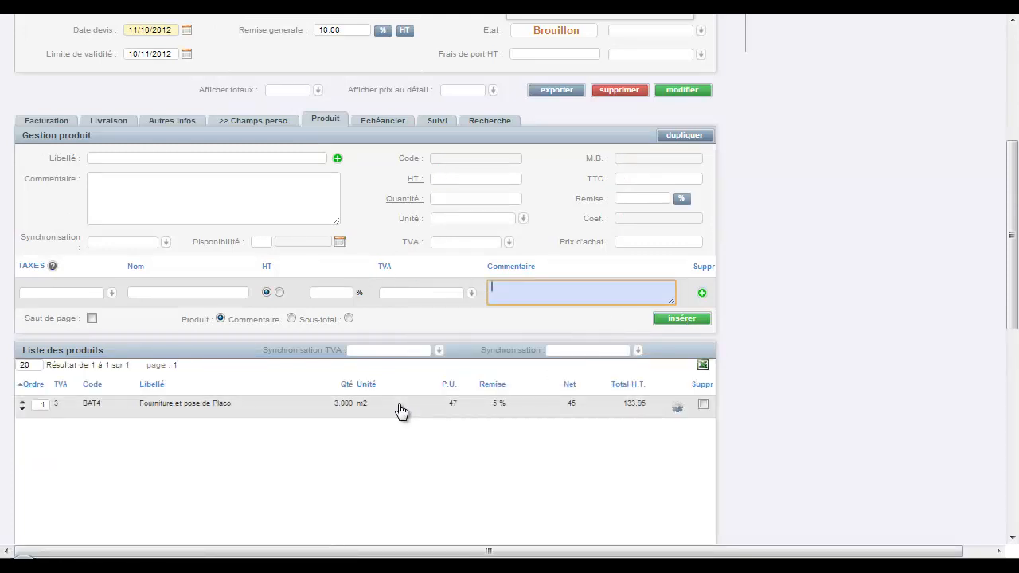
scroll(401, 410, "up", 1)
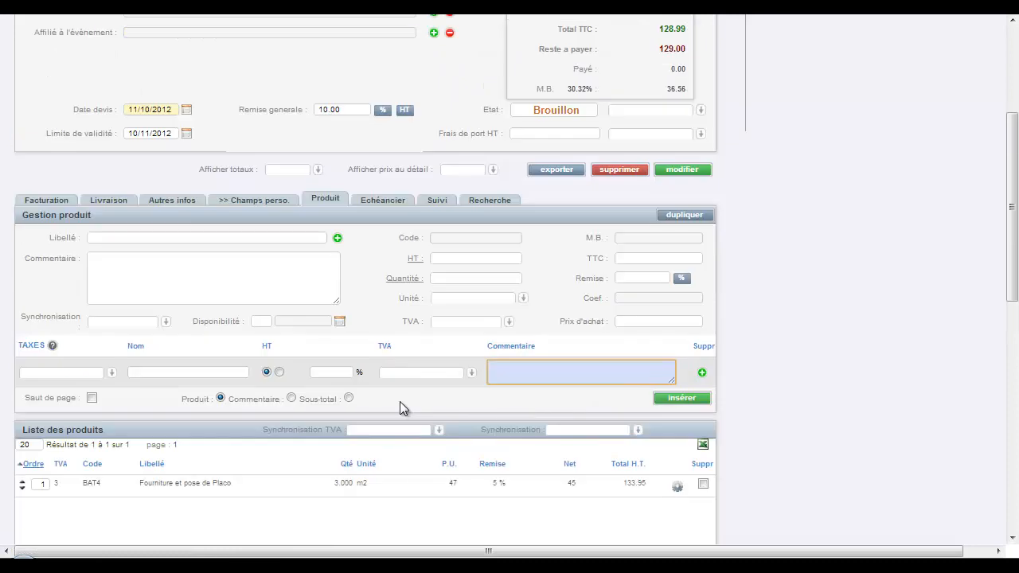
Set the quote's payment terms to "3 fois sans frais" in the payment schedule and dismiss the information message.
left_click(387, 205)
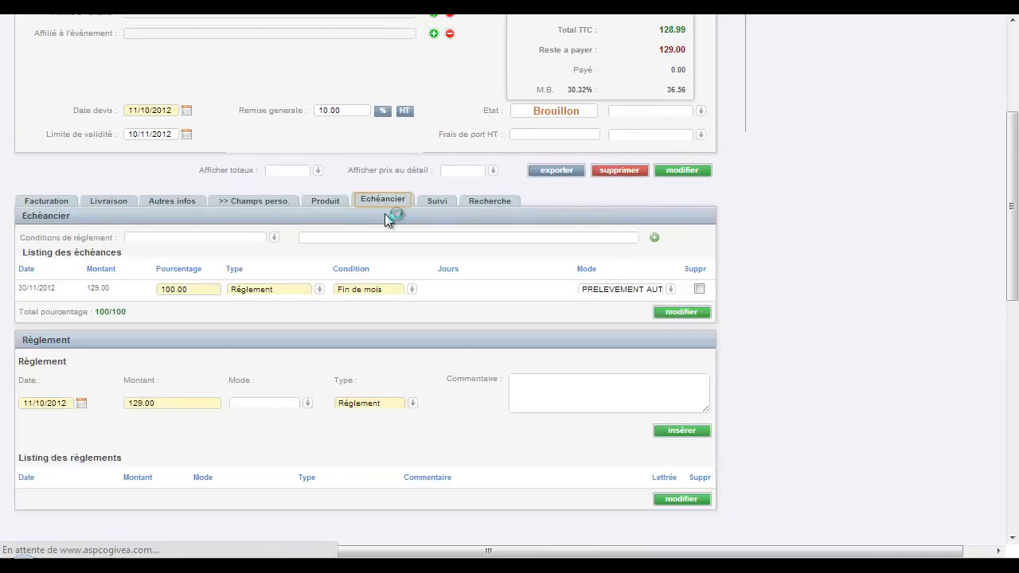
left_click(271, 244)
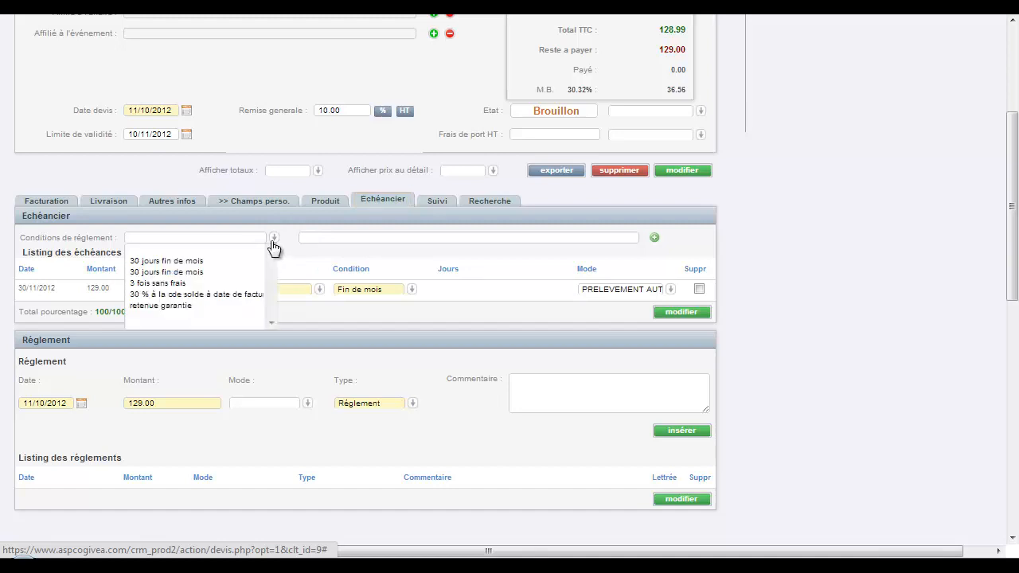
left_click(247, 284)
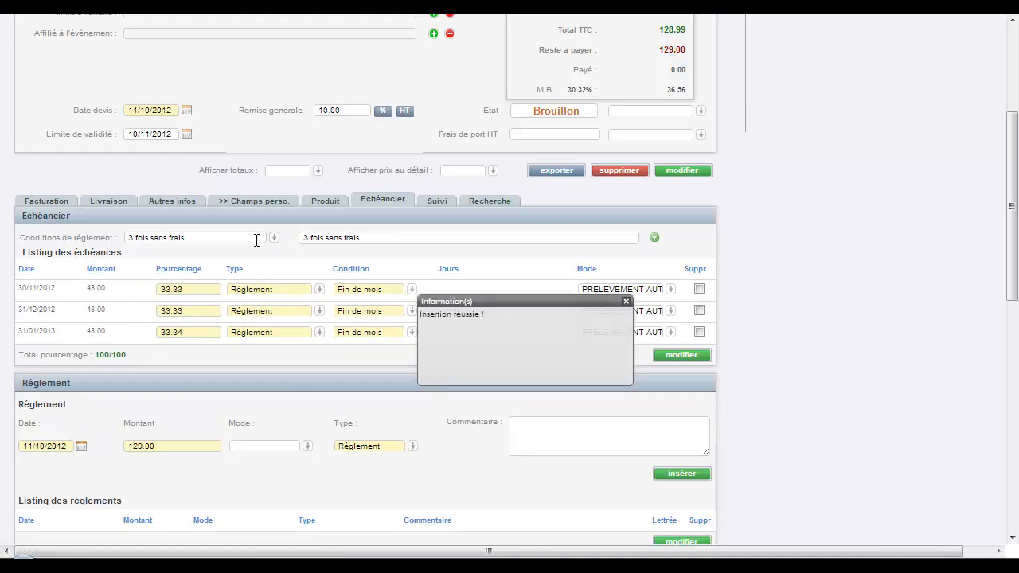
left_click(626, 302)
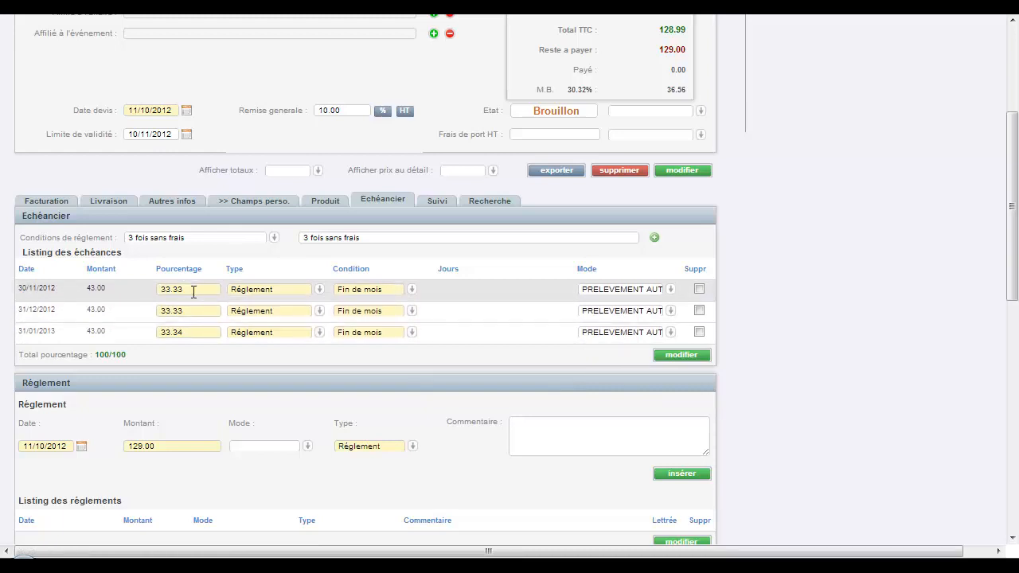
Look through the type, condition and payment mode options available for the first instalment without changing them.
left_click(318, 292)
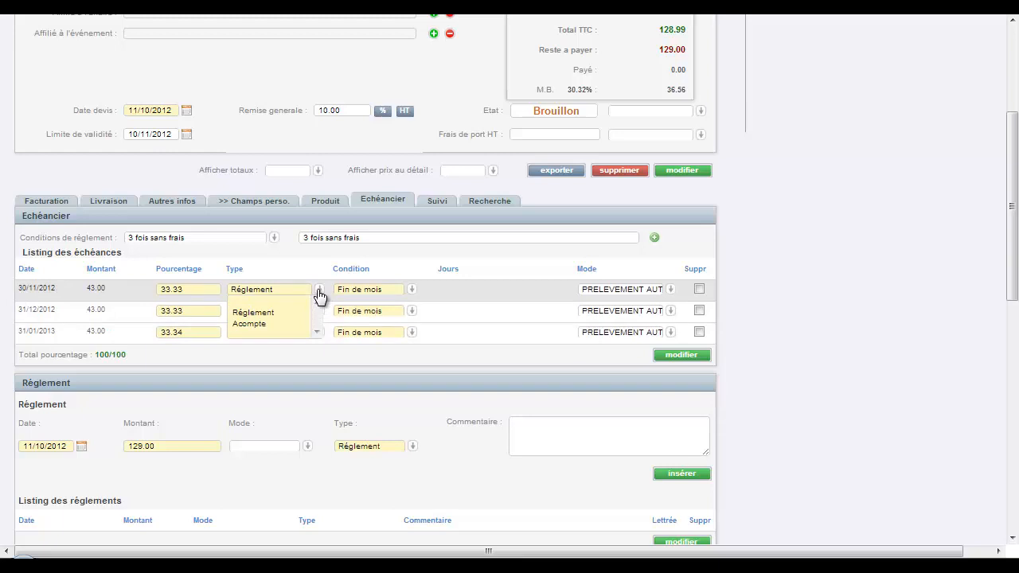
left_click(425, 296)
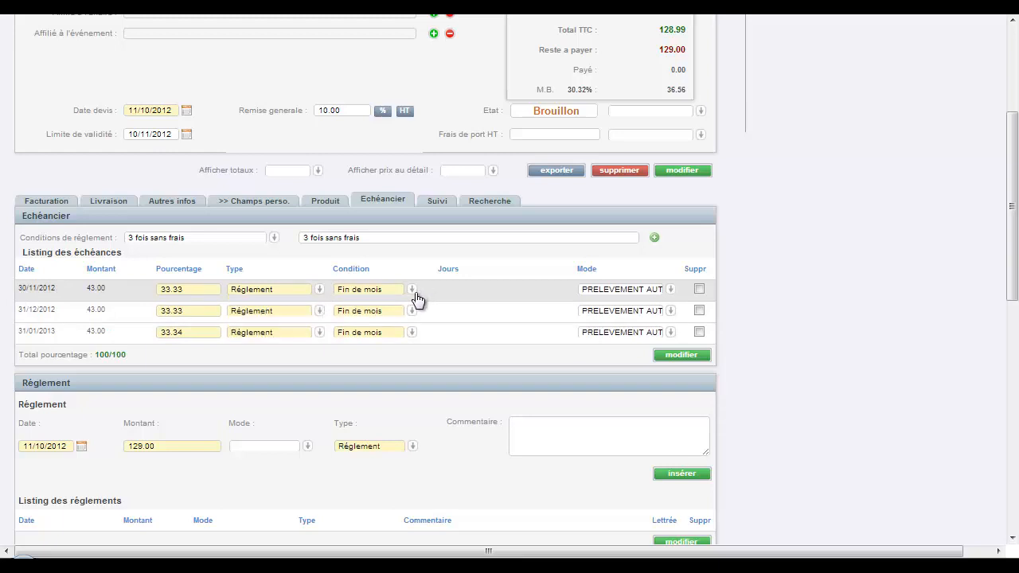
left_click(413, 295)
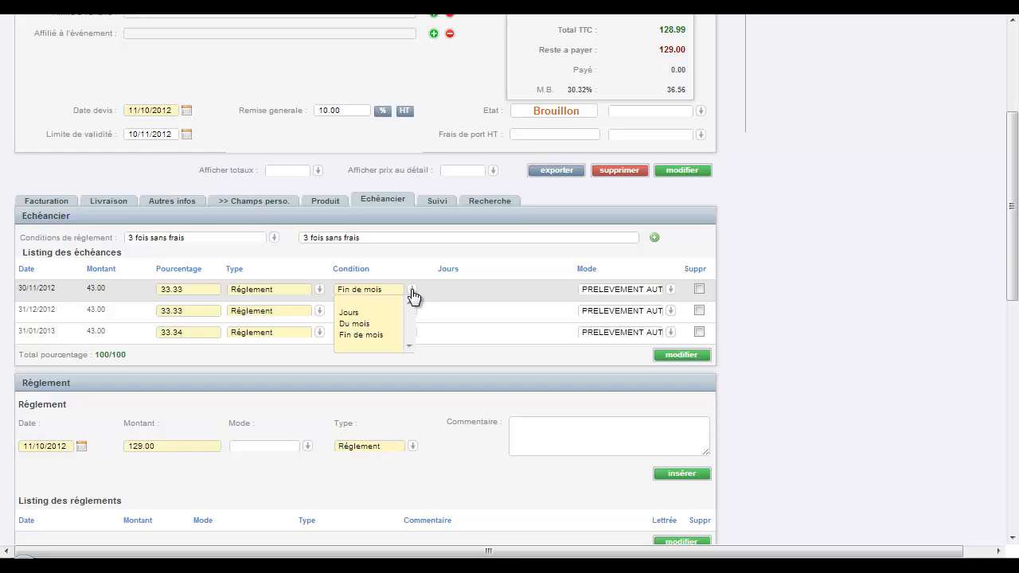
left_click(434, 301)
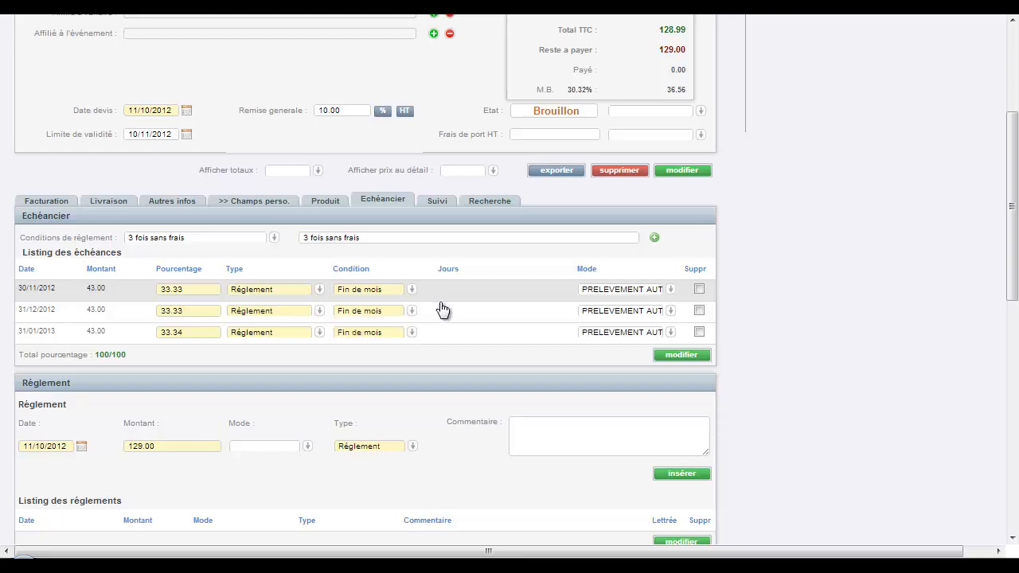
left_click(671, 291)
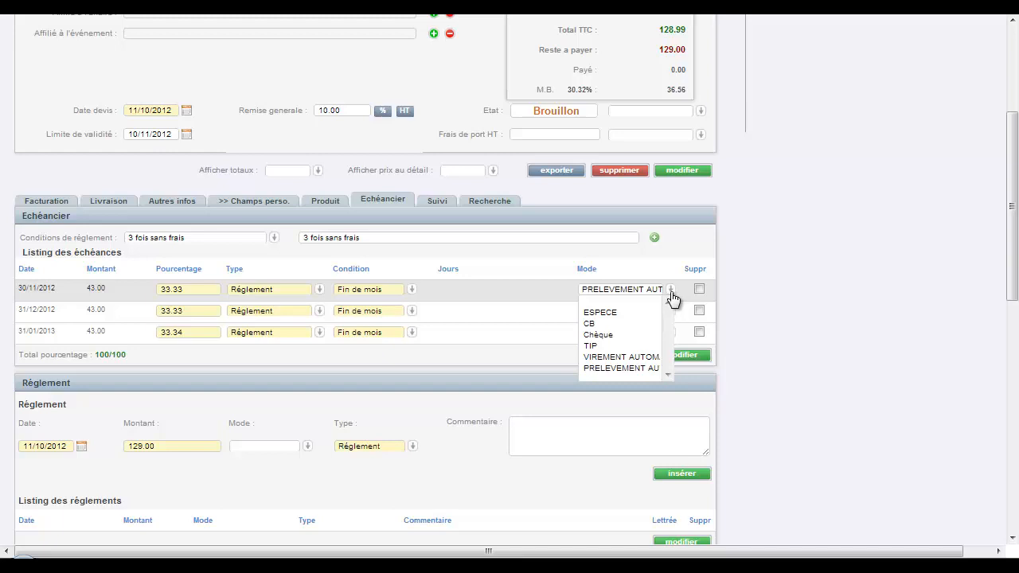
left_click(530, 278)
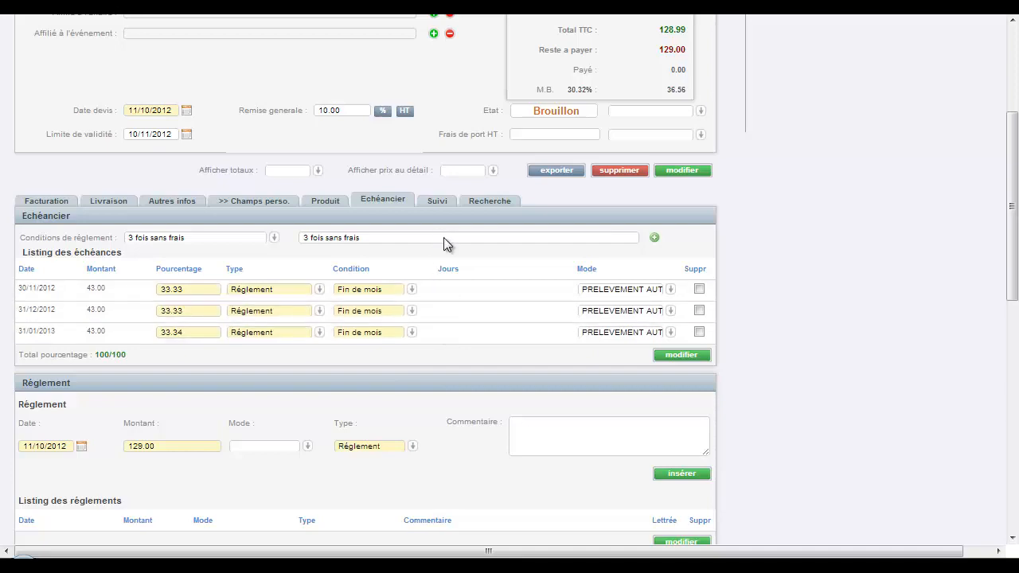
Export the quote as a document, review its product lines, payment terms, totals and sales clauses, and close the preview.
scroll(443, 238, "up", 2)
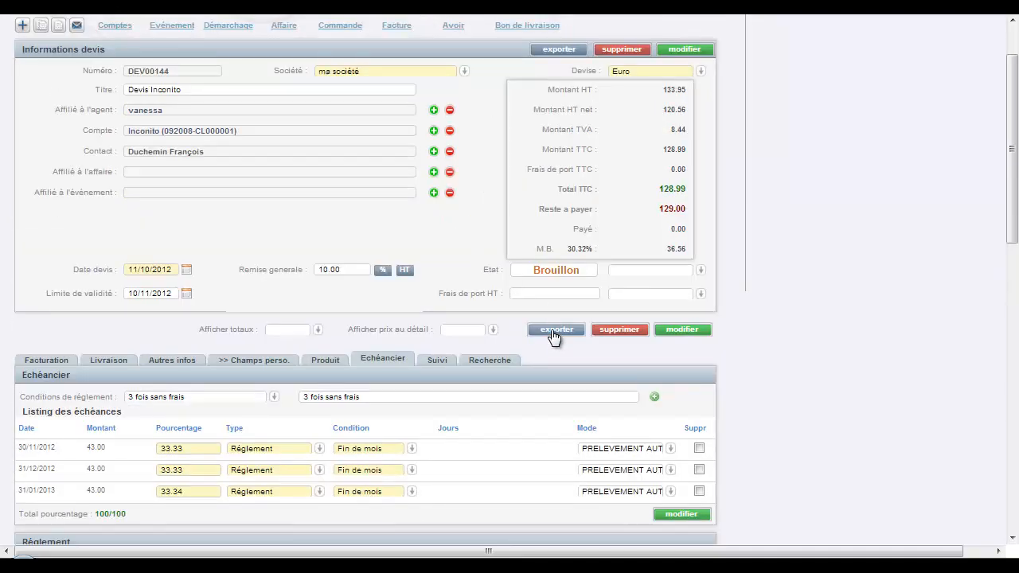
left_click(553, 331)
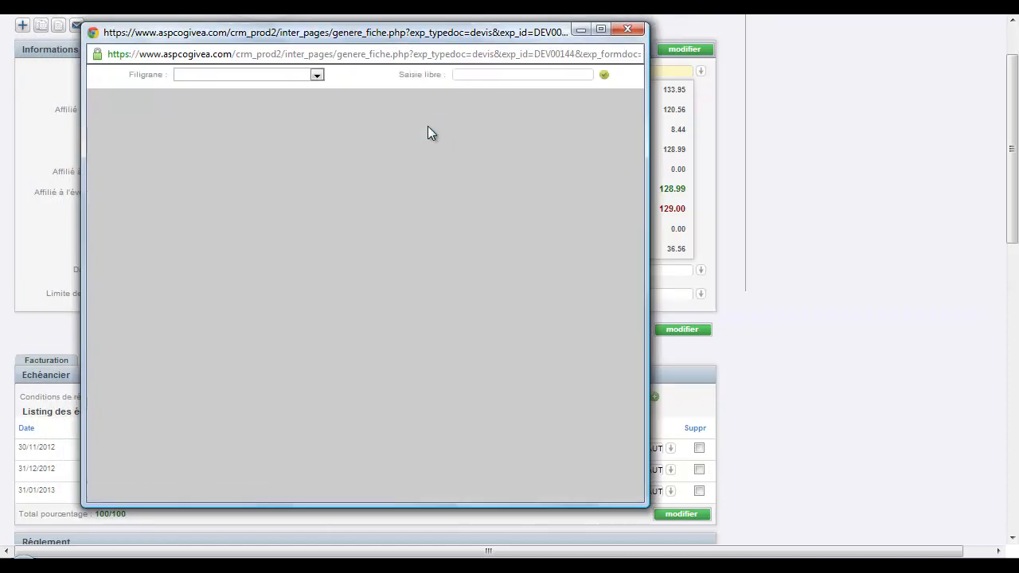
scroll(434, 175, "down", 3)
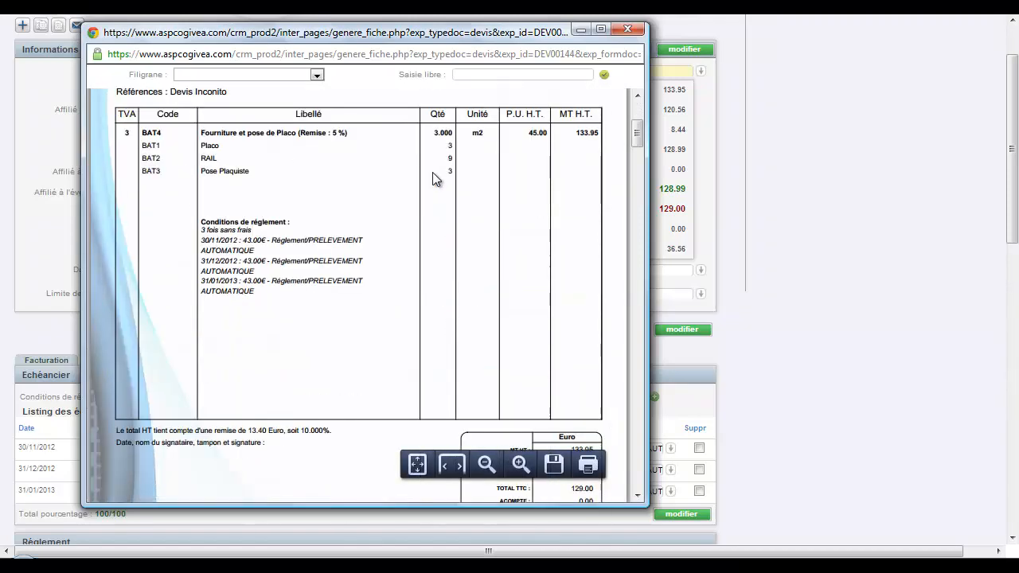
scroll(432, 183, "down", 2)
scroll(438, 209, "up", 1)
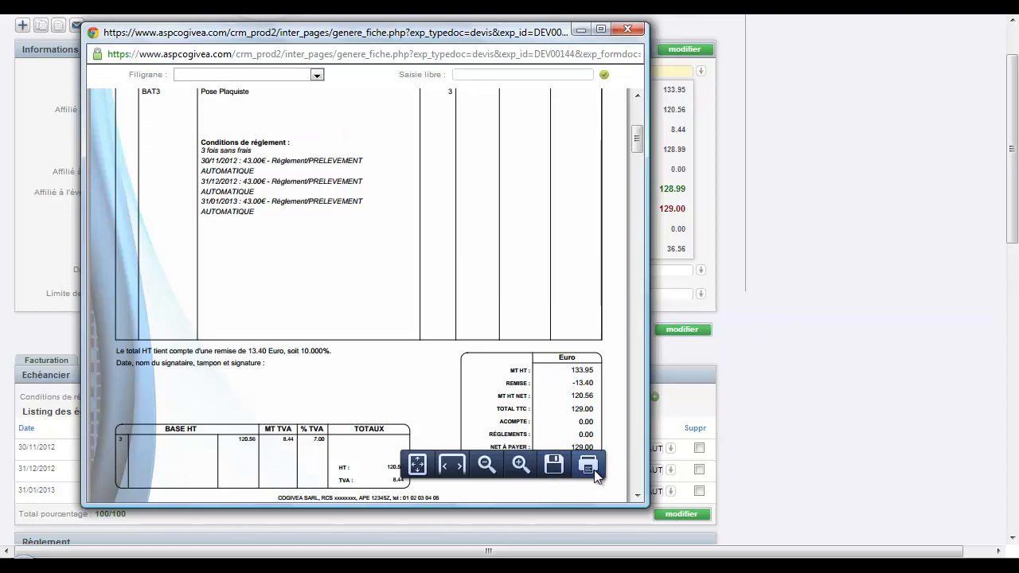
scroll(563, 386, "up", 2)
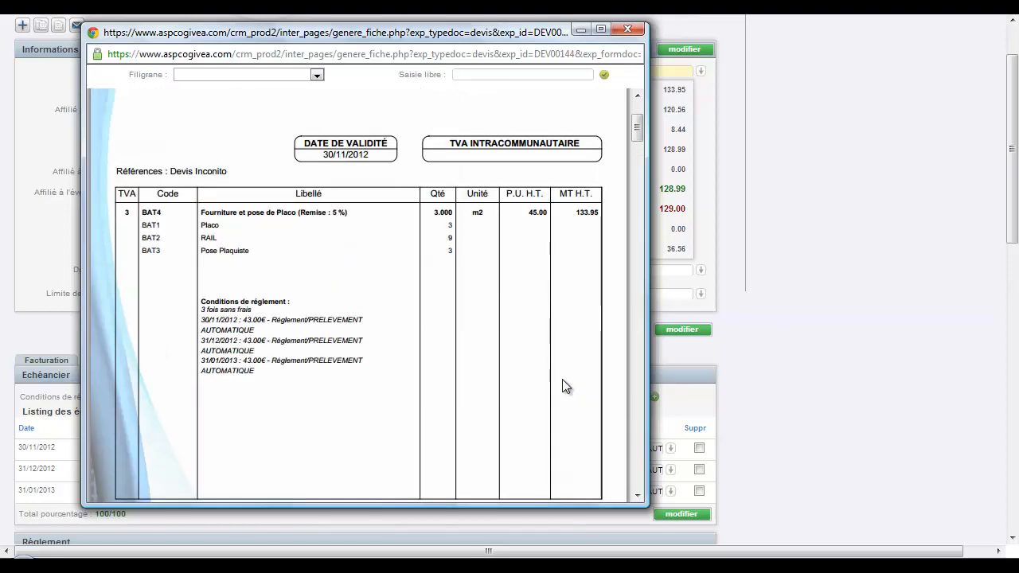
scroll(561, 379, "down", 5)
scroll(562, 386, "down", 2)
scroll(564, 385, "down", 7)
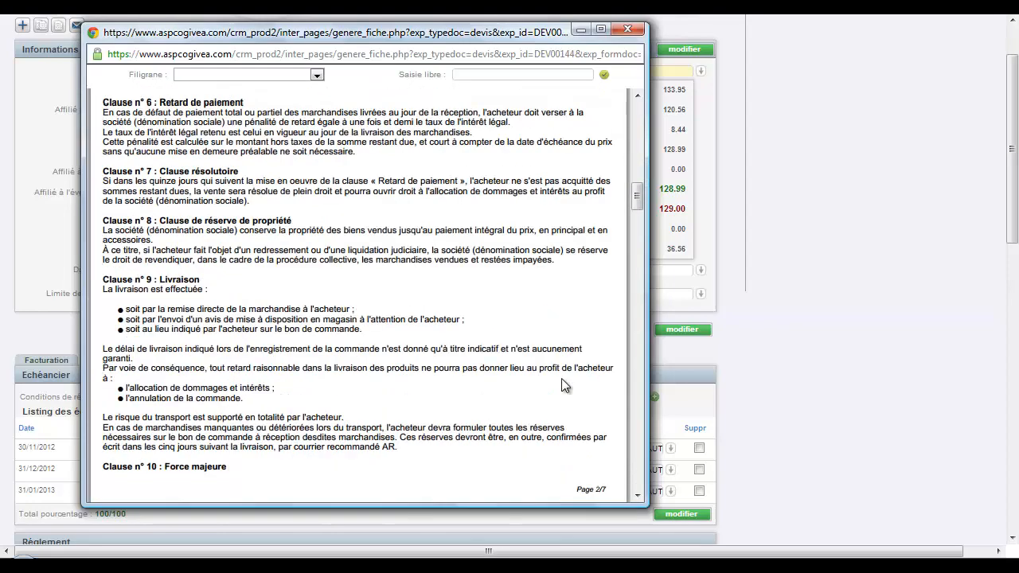
scroll(549, 365, "up", 12)
left_click(625, 30)
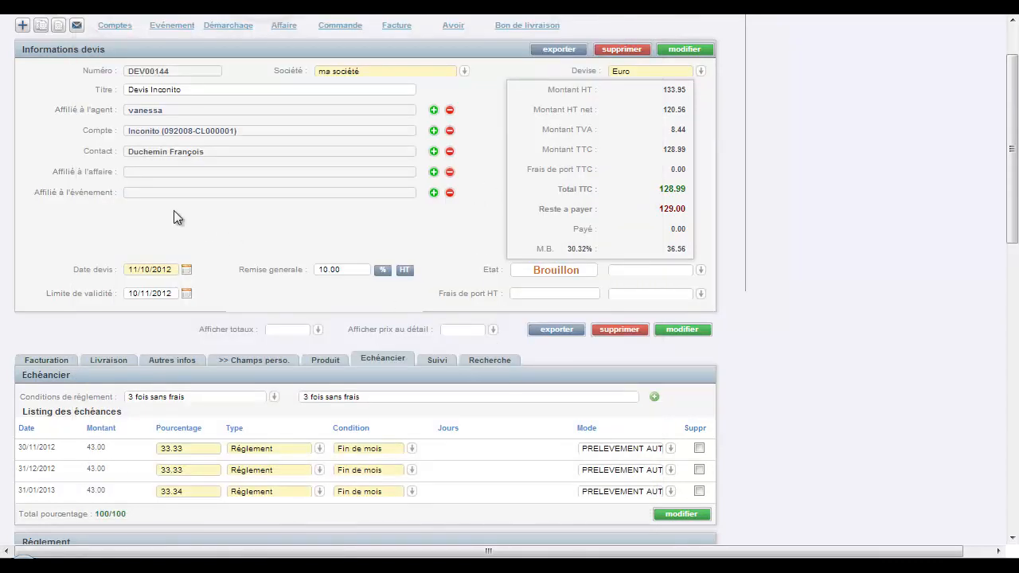
E-mail the quote's PDF to the account's contact address with the subject "Votre devis" and dismiss the information messages.
left_click(77, 28)
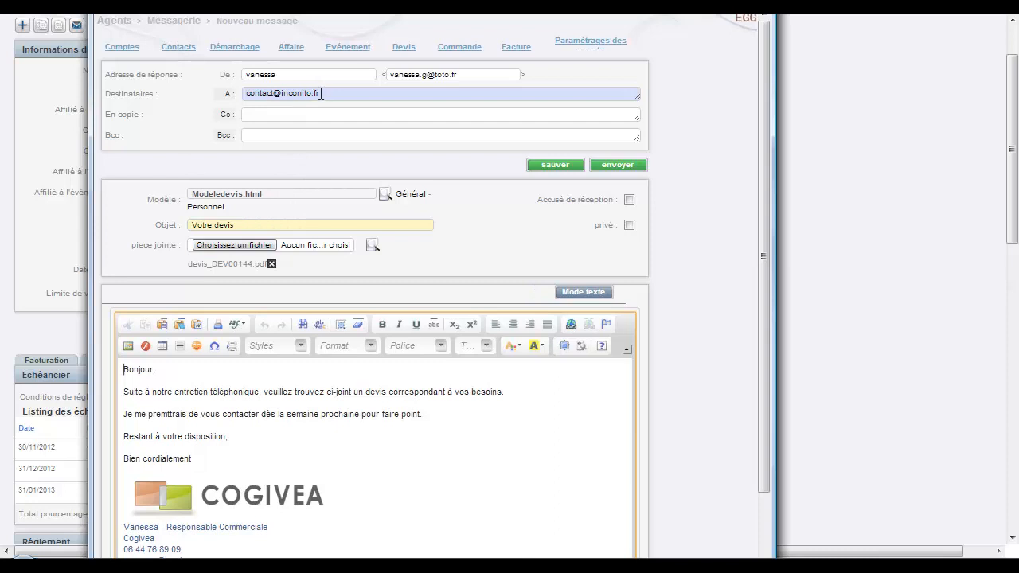
mouse_move(388, 73)
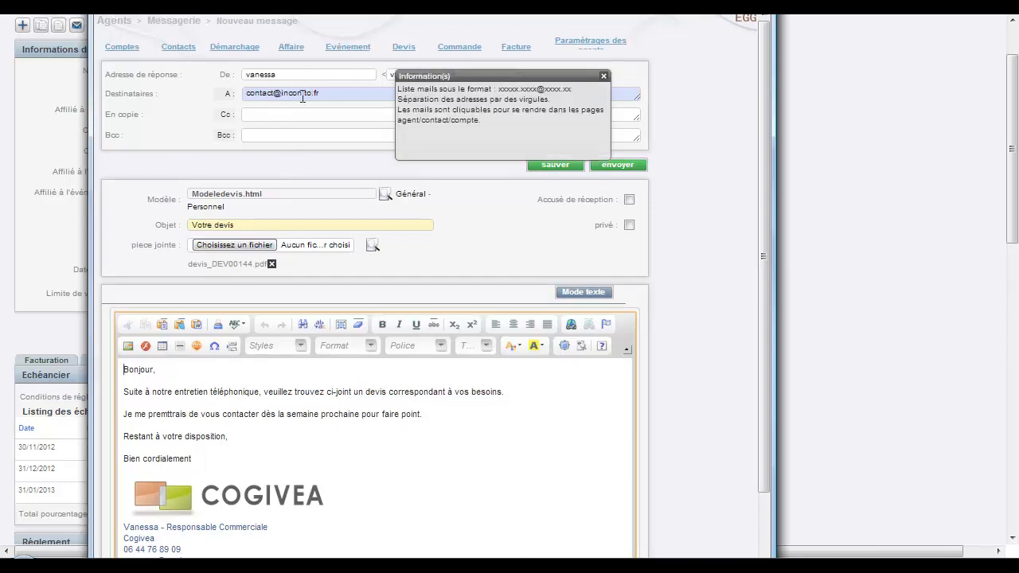
left_click_drag(331, 95, 240, 93)
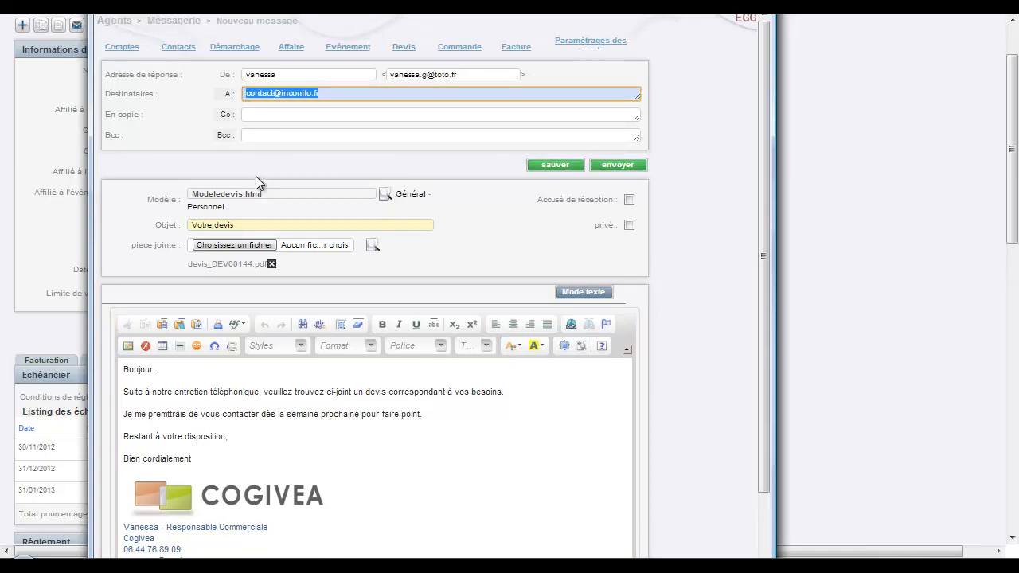
scroll(266, 204, "down", 1)
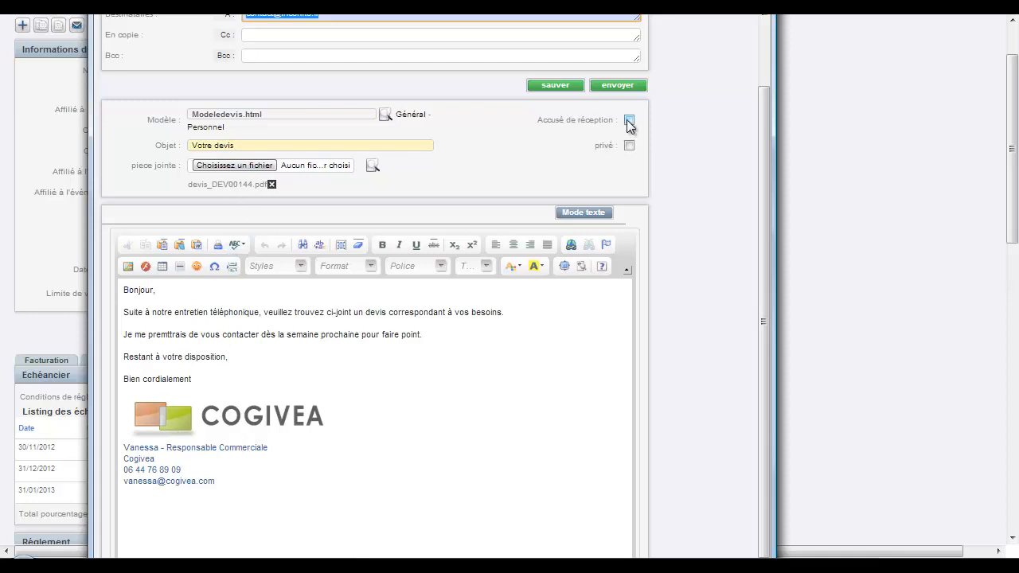
left_click(619, 88)
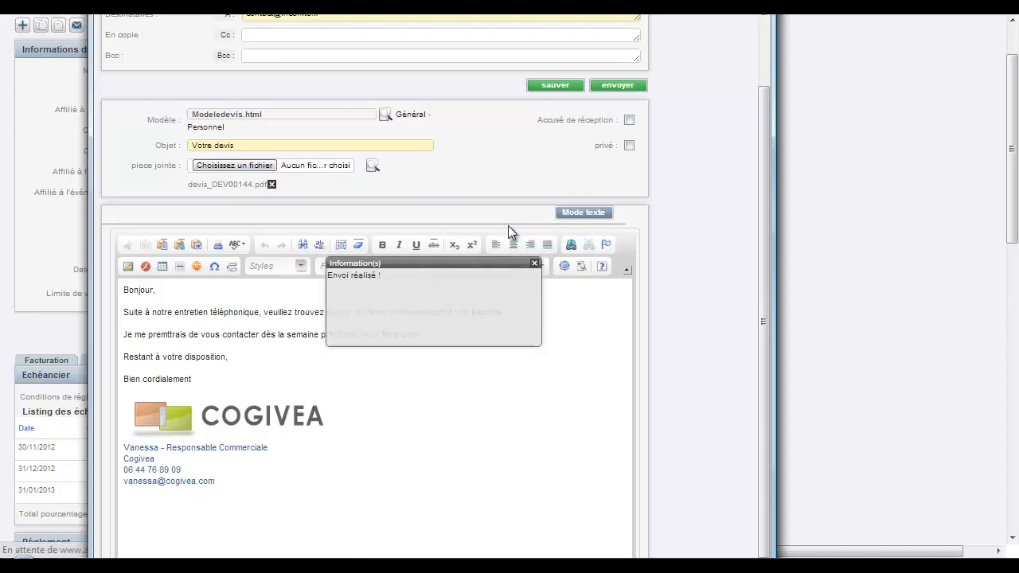
left_click(534, 264)
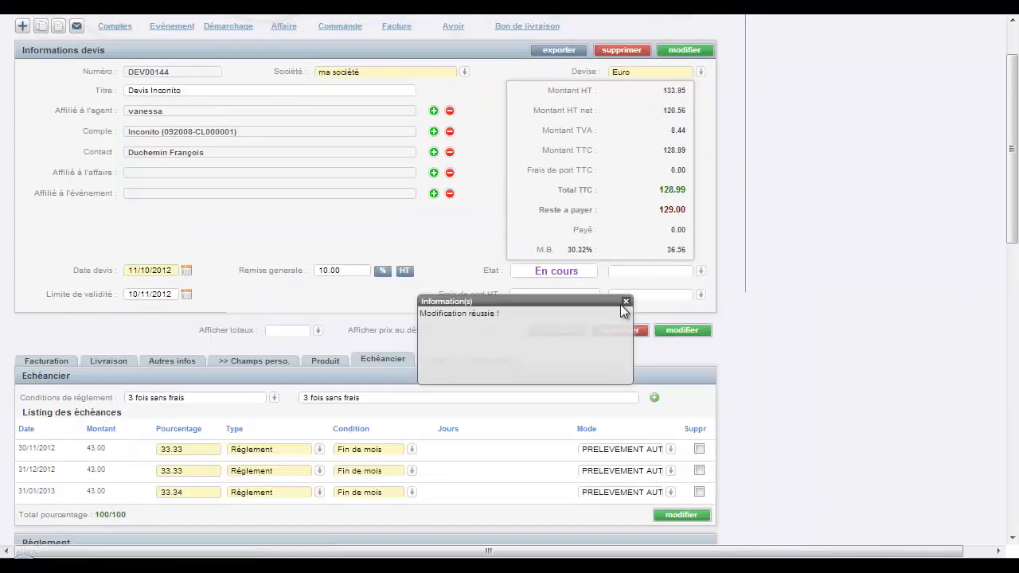
left_click(624, 300)
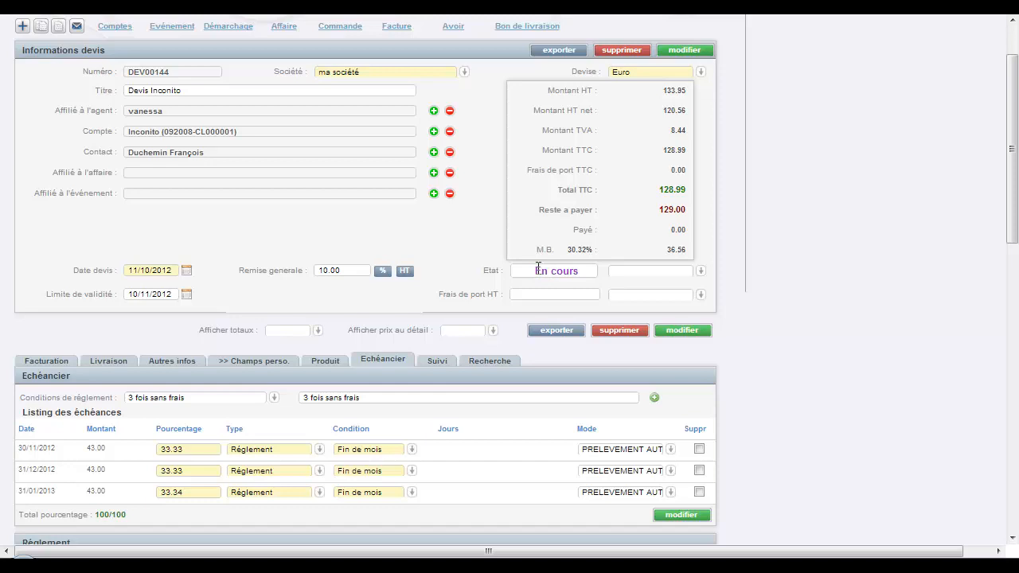
Examine the quote's follow-up section, including the available steps and channels, the planned reminders and the completed actions.
left_click(444, 367)
scroll(414, 374, "down", 2)
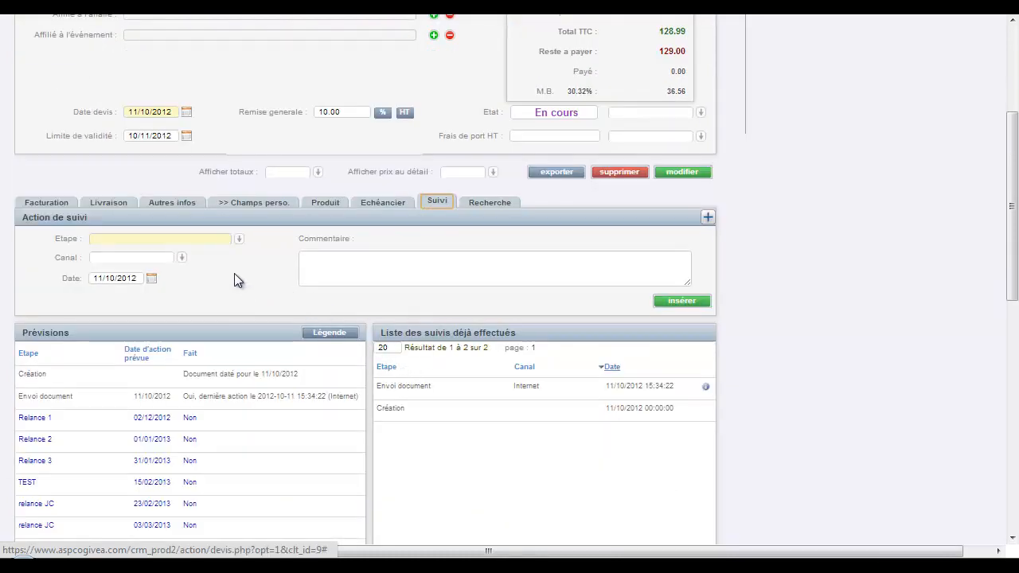
left_click(239, 238)
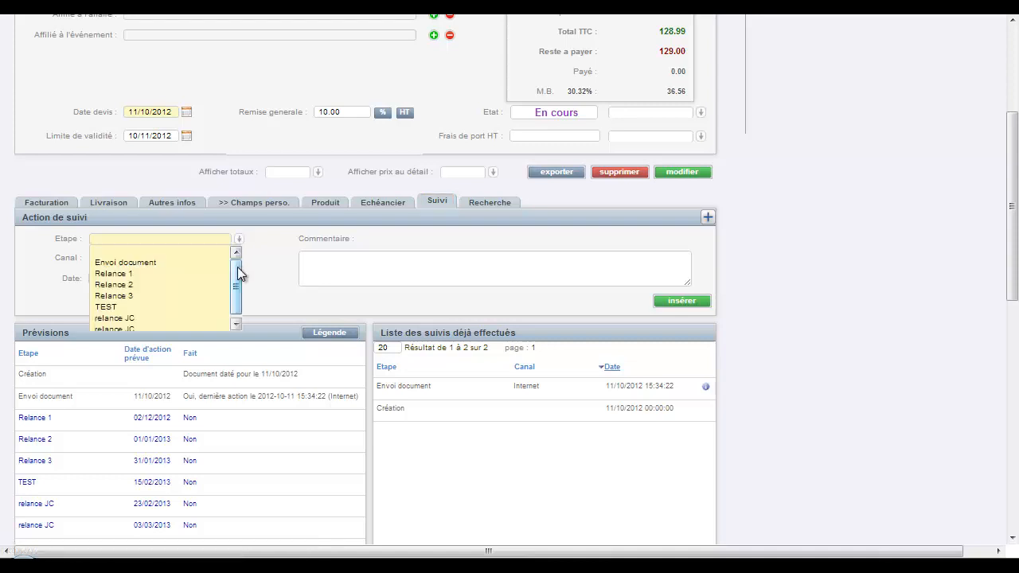
mouse_move(237, 266)
left_mouse_down()
mouse_move(235, 291)
mouse_move(240, 259)
left_mouse_up()
left_click(263, 265)
left_click(182, 261)
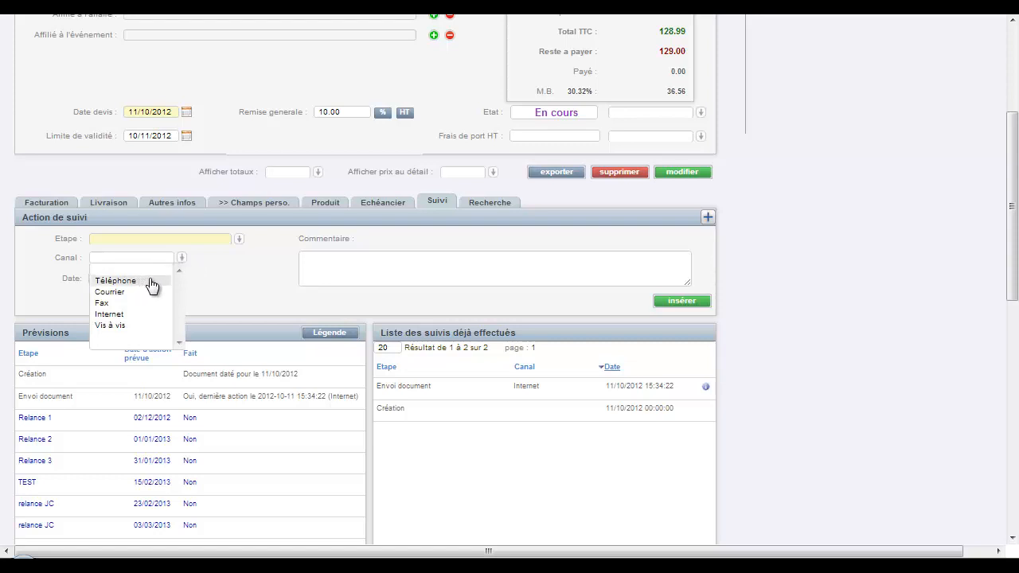
left_click(237, 268)
scroll(232, 265, "down", 1)
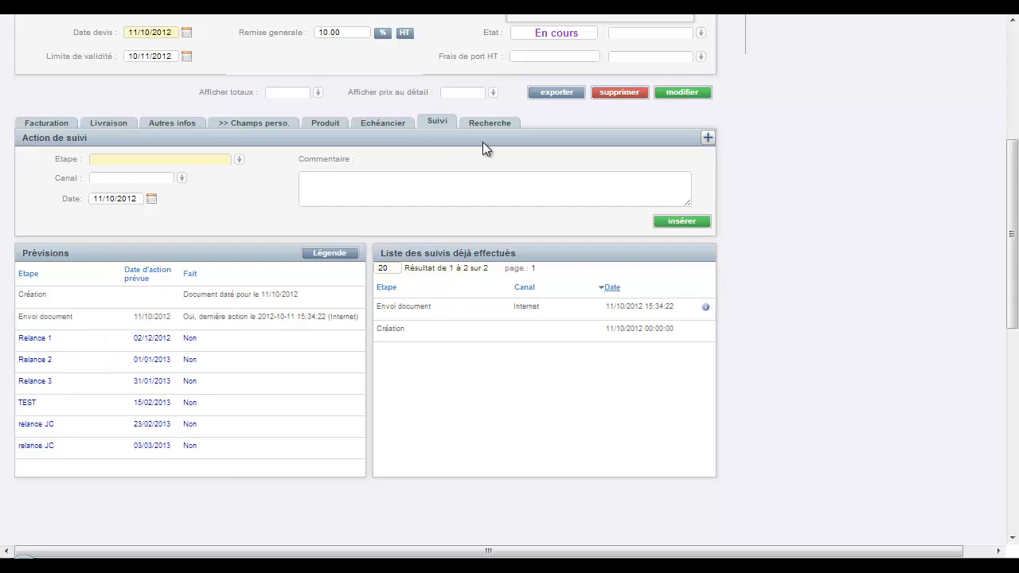
Clear the account name filter in the quote search, list the quotes of all accounts and look through them.
left_click(492, 123)
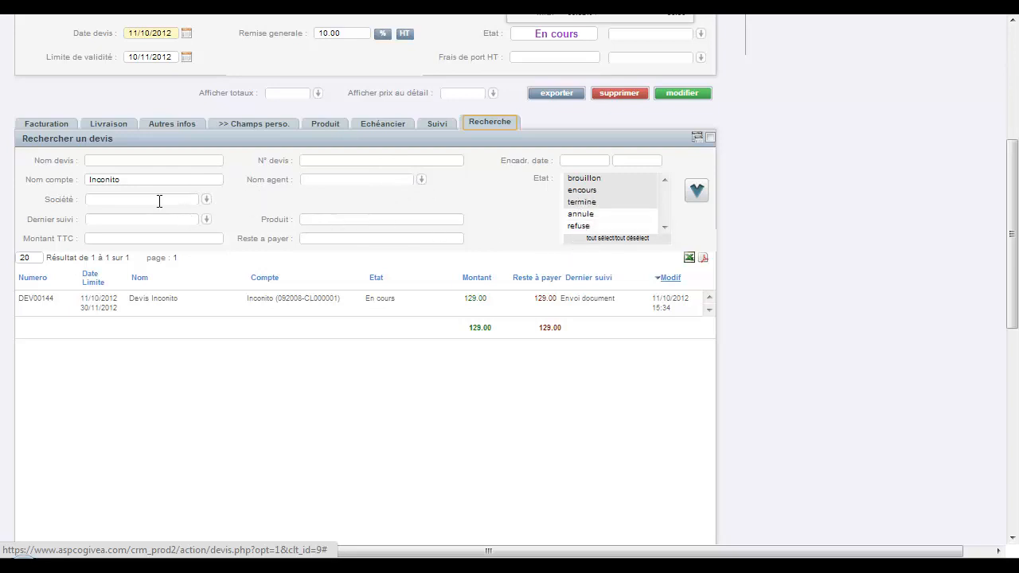
double_click(201, 178)
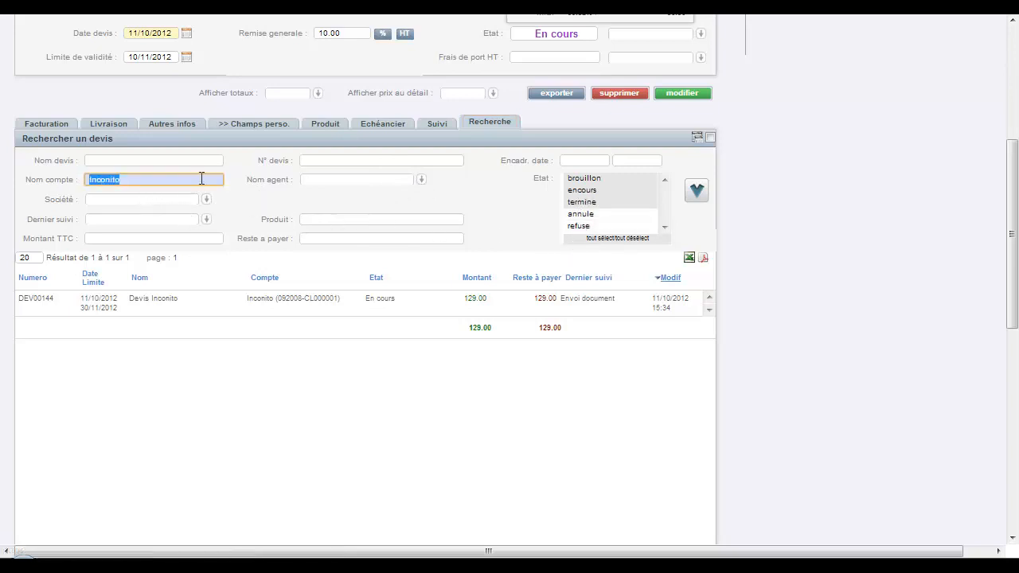
key("BackSpace")
left_click(696, 193)
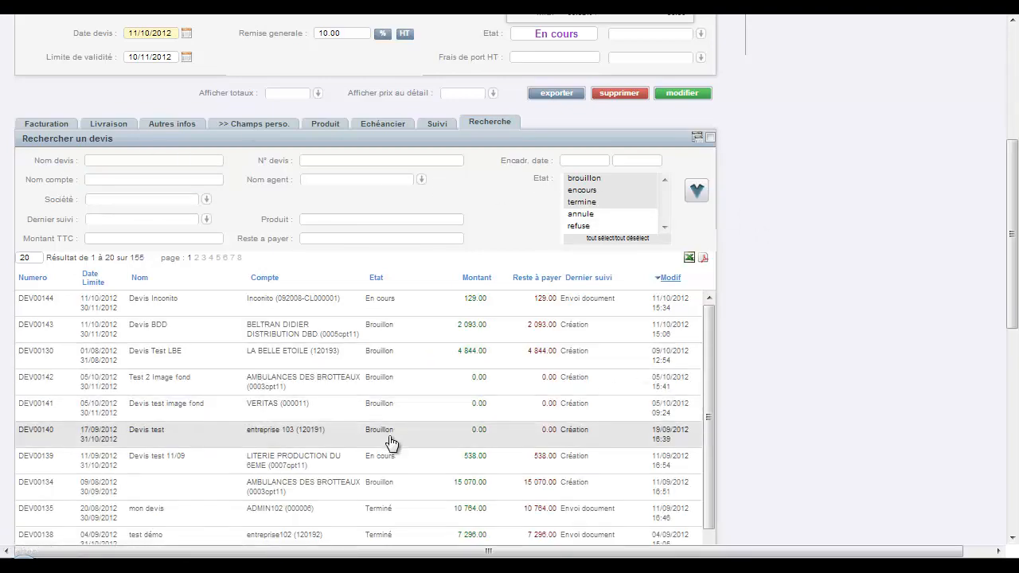
scroll(375, 466, "down", 2)
scroll(375, 465, "up", 4)
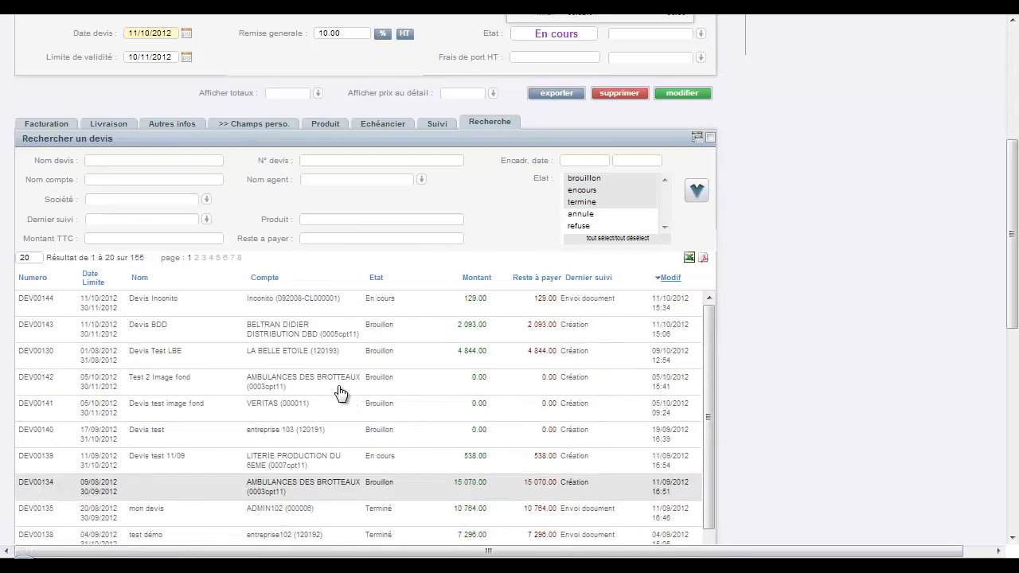
Create a customer order from the Inconito quote with the carried-over data and insert it.
scroll(355, 390, "up", 3)
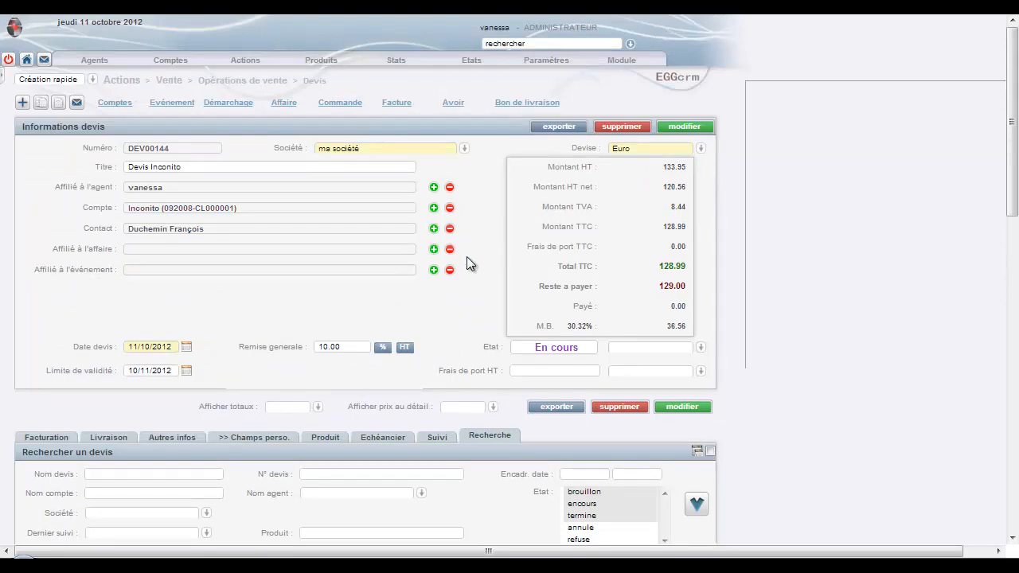
left_click(337, 106)
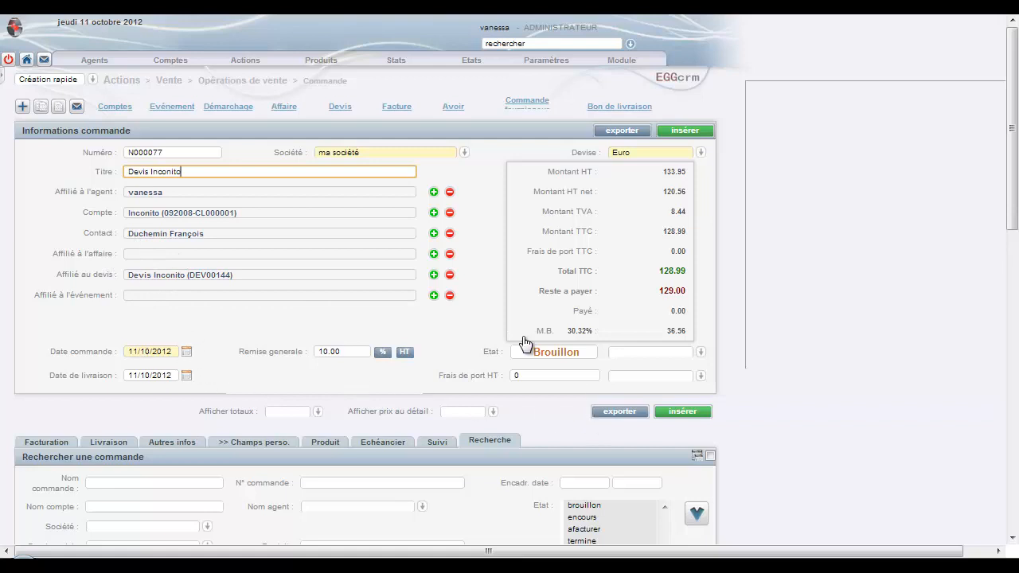
left_click(695, 420)
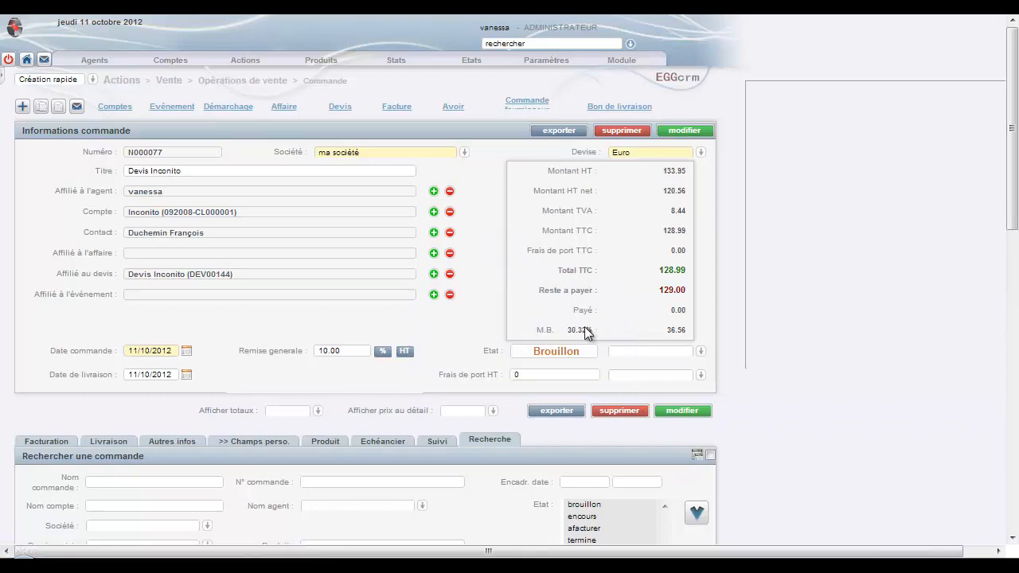
Examine the new order's product list to check the line carried over from the quote.
scroll(470, 271, "down", 1)
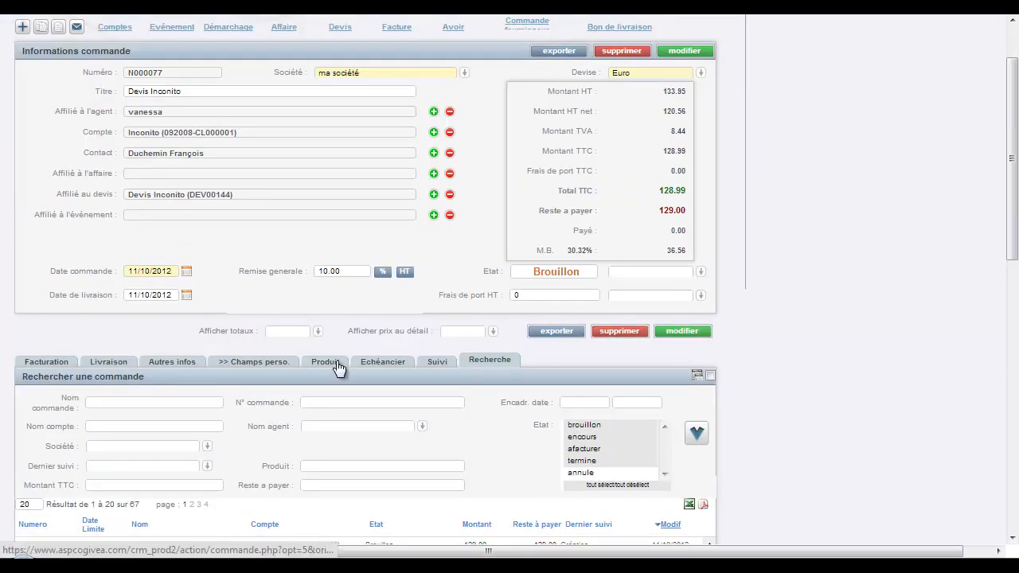
left_click(325, 361)
scroll(330, 309, "down", 2)
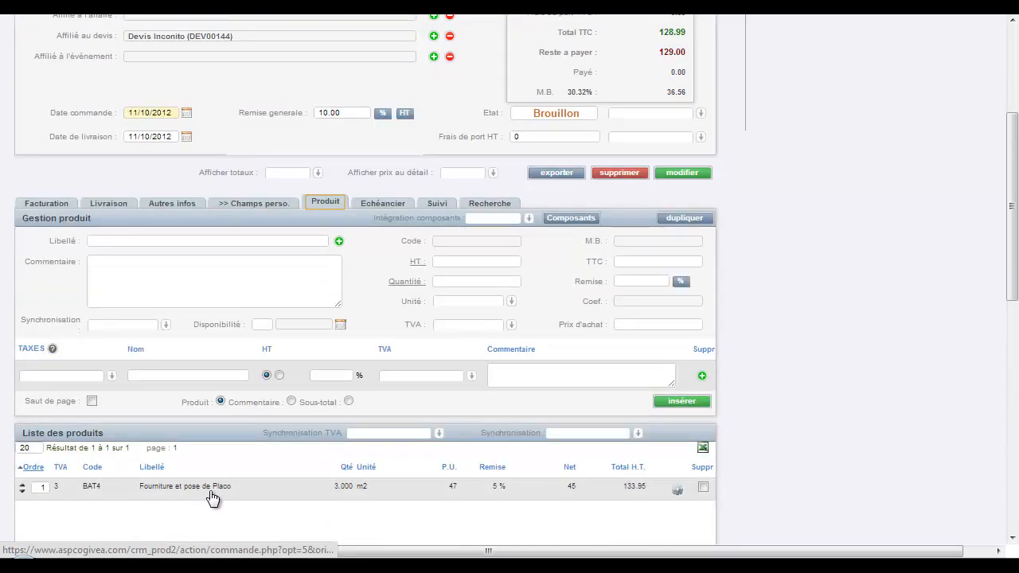
scroll(226, 368, "up", 5)
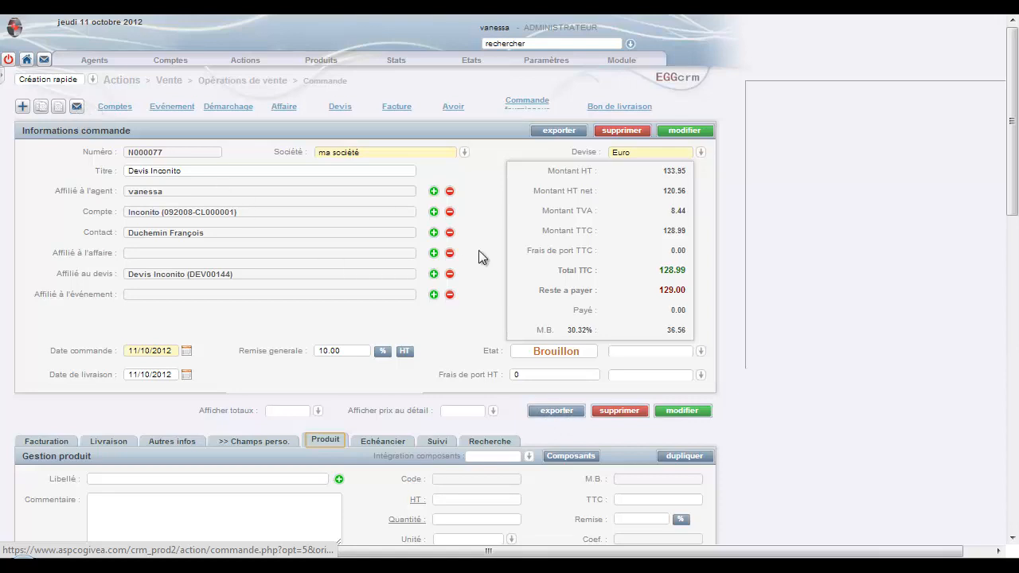
Set the order's status to En cours, confirm the document validation and dismiss the information message.
left_click(797, 301)
left_click(701, 356)
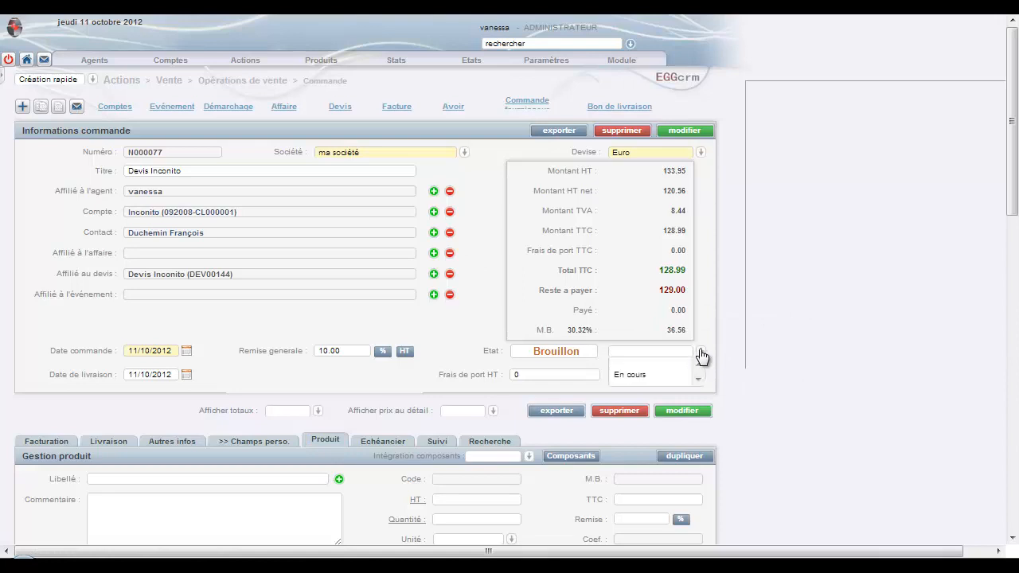
left_click(674, 374)
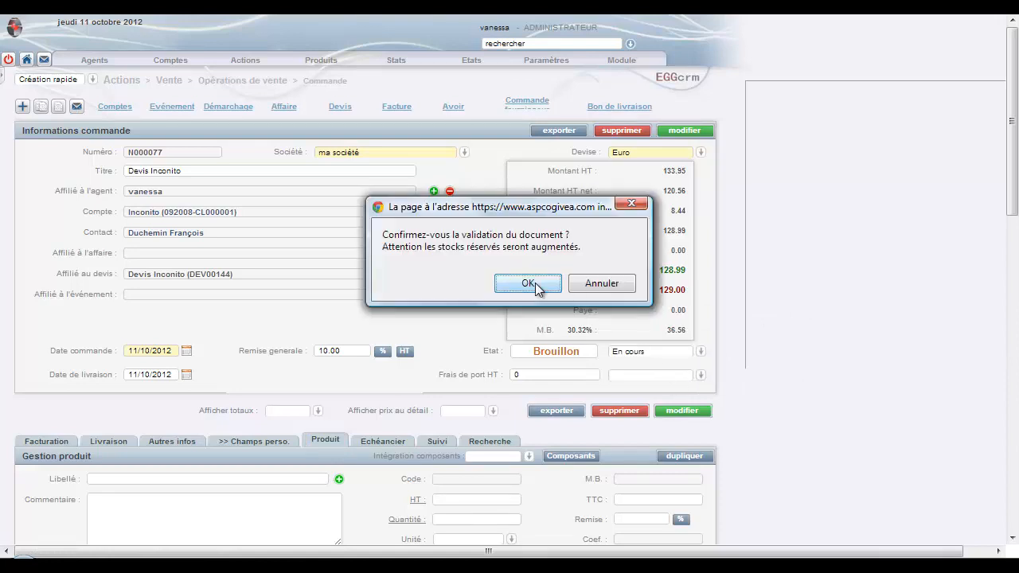
left_click(541, 284)
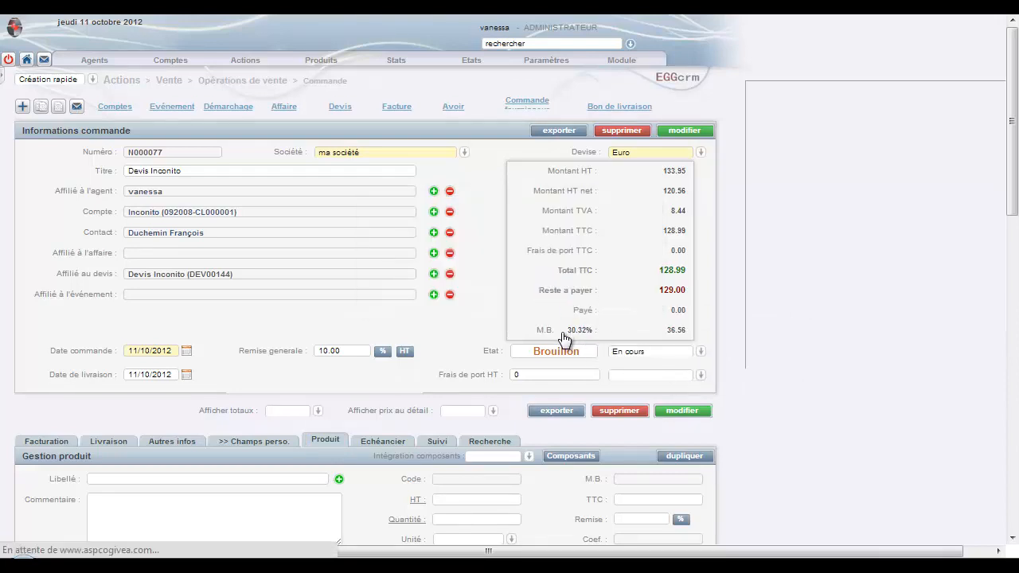
left_click(627, 301)
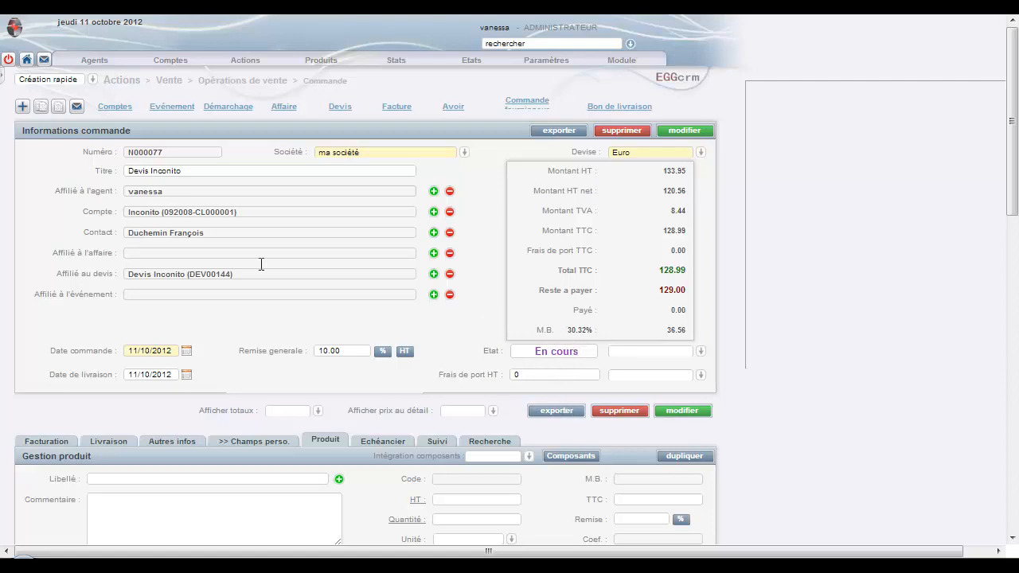
View the summary of the quote linked to the order, check its lock status and close the summary window.
left_click(188, 279)
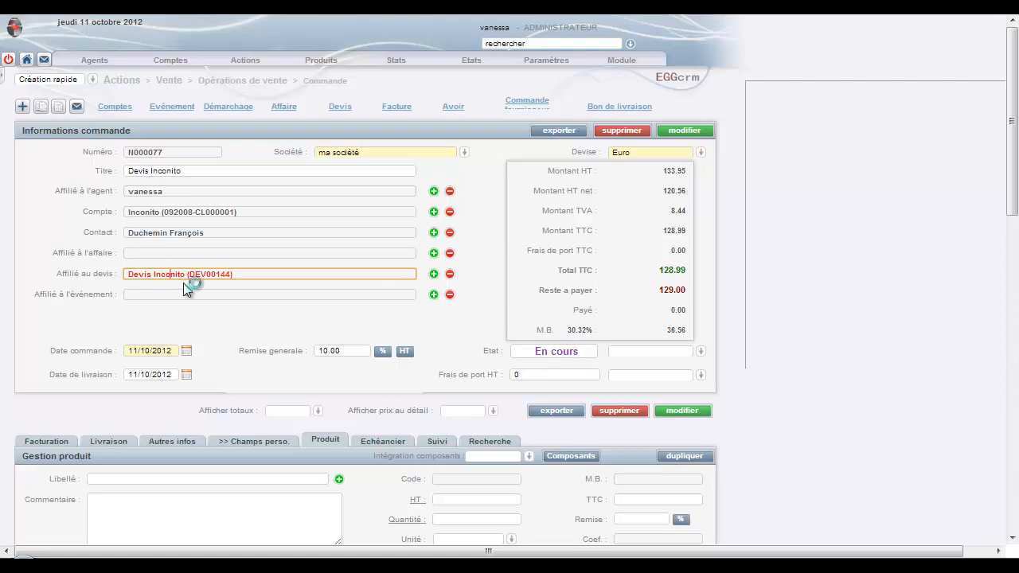
left_click_drag(280, 75, 301, 34)
scroll(284, 214, "down", 3)
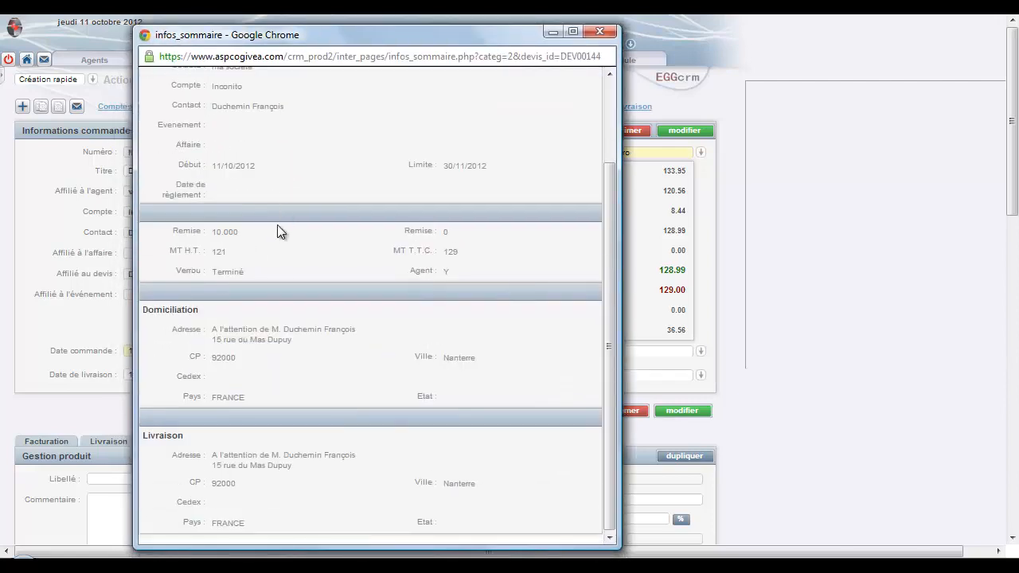
left_click_drag(246, 272, 212, 268)
left_click(601, 35)
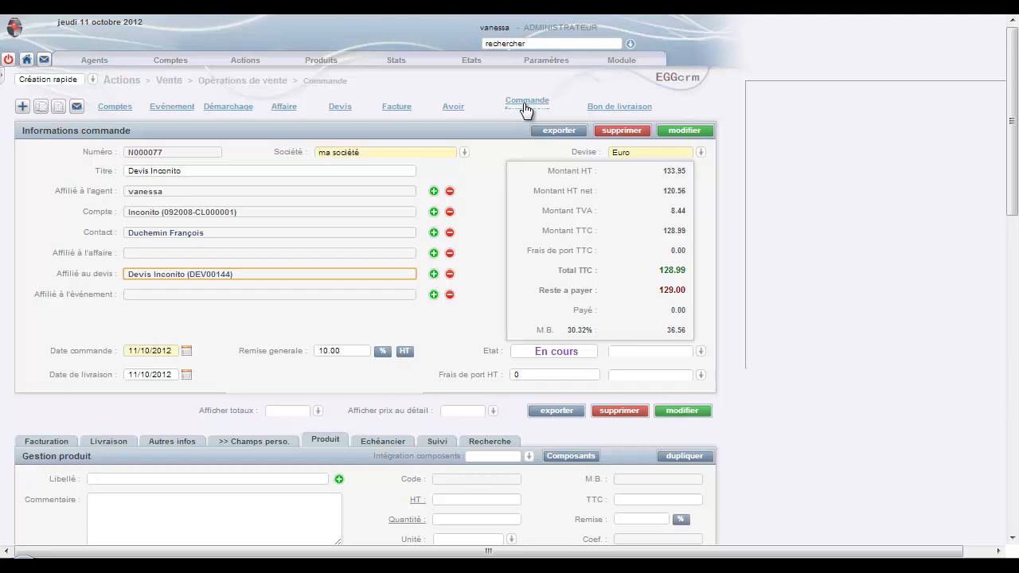
Create an invoice from the order, title it "Facture Inconito", insert it and dismiss the information message.
mouse_move(525, 108)
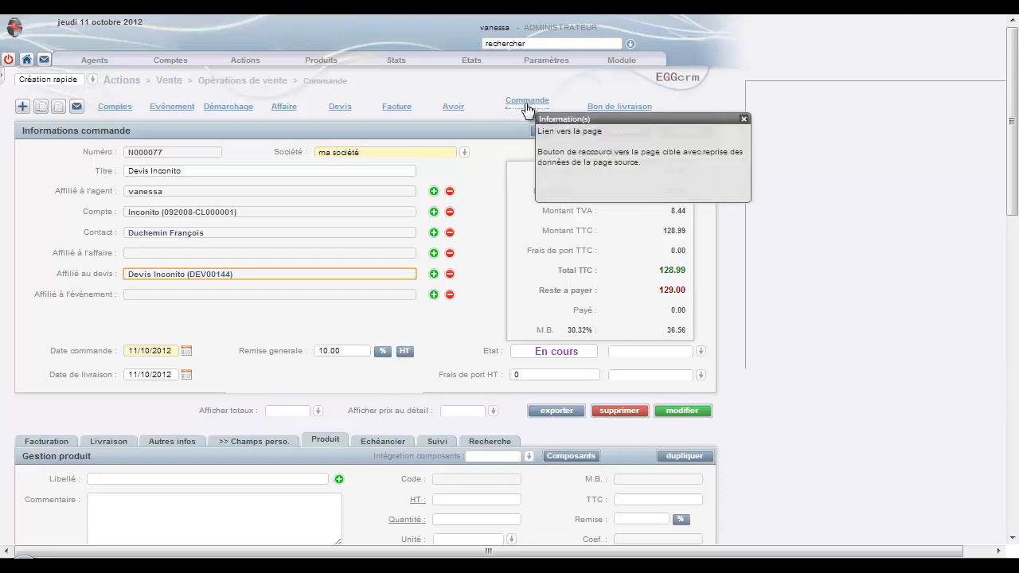
left_click(398, 111)
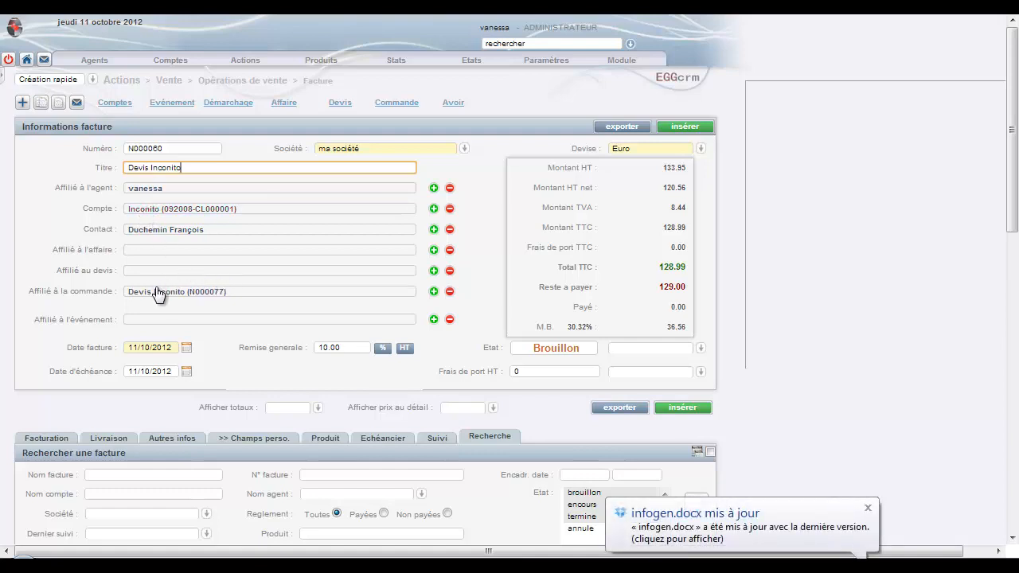
left_click_drag(150, 167, 90, 155)
type("Facture")
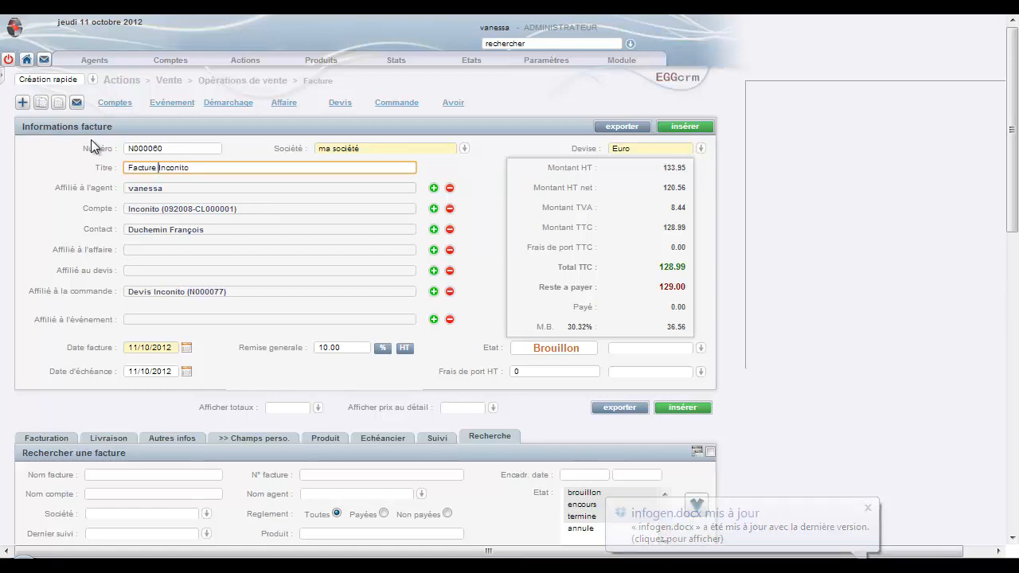
left_click(476, 191)
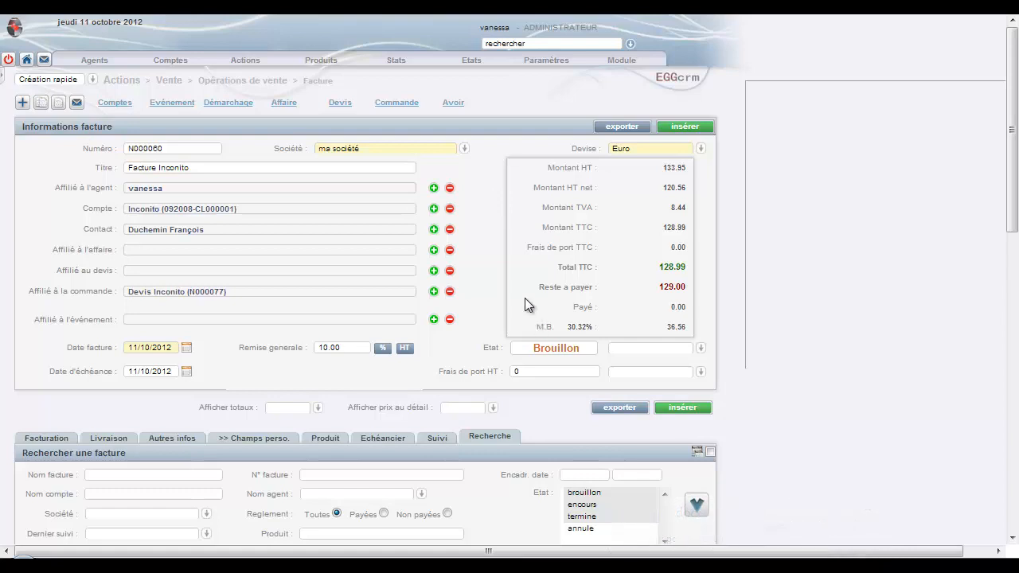
scroll(589, 319, "down", 2)
left_click(401, 270)
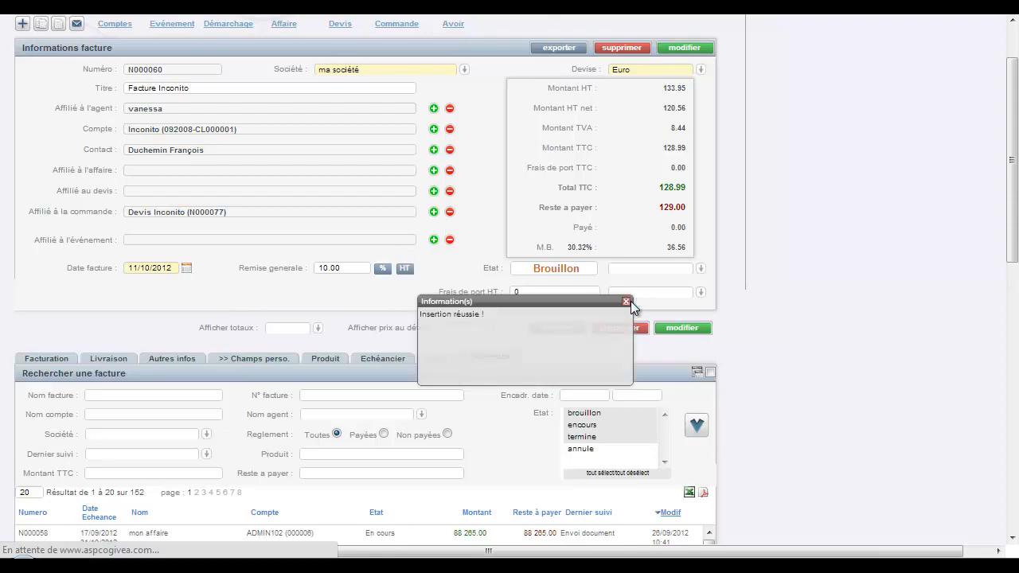
left_click(627, 301)
Review the invoice's product line, payment schedule and follow-up section.
left_click(325, 358)
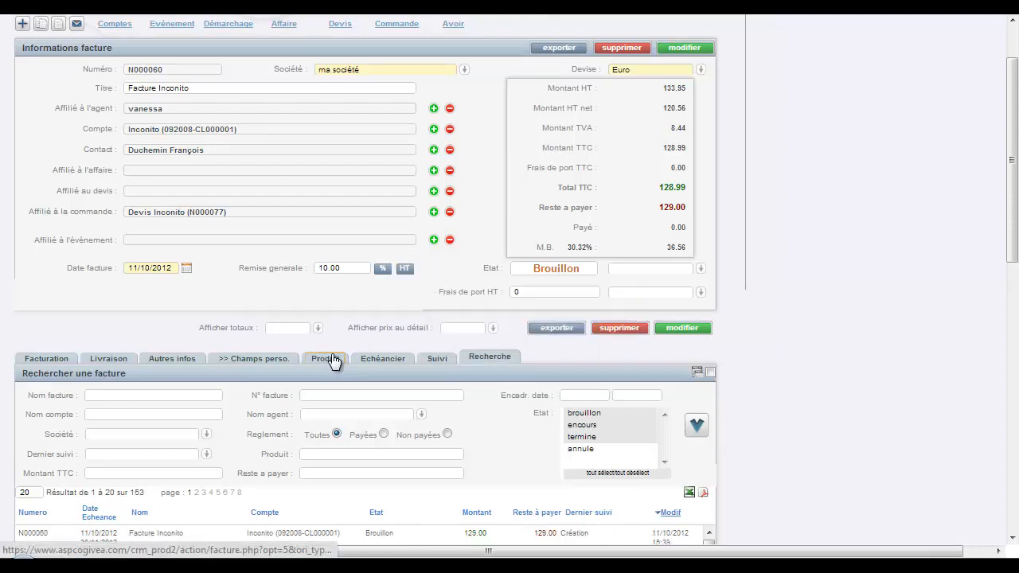
scroll(222, 398, "down", 2)
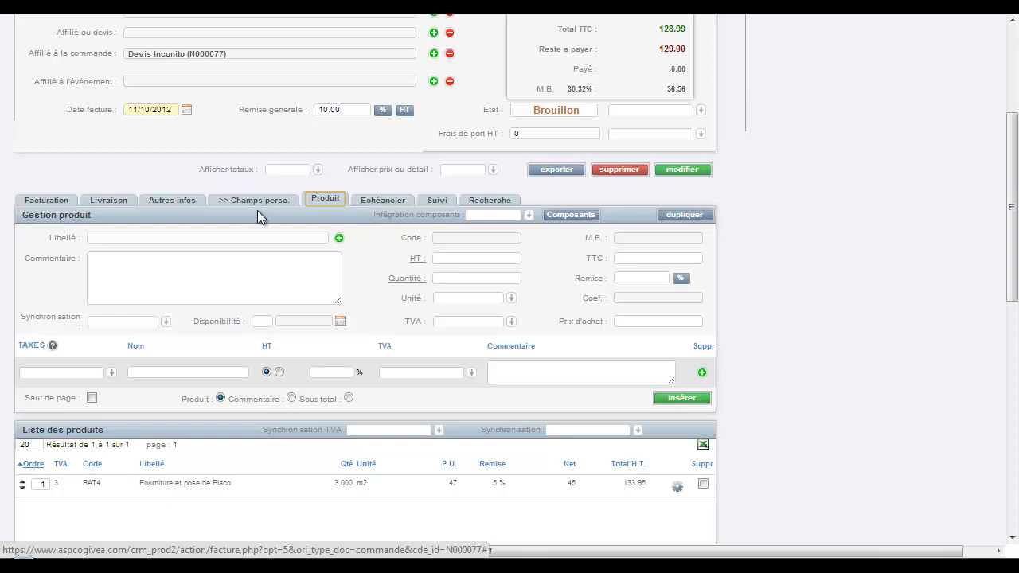
scroll(389, 247, "up", 2)
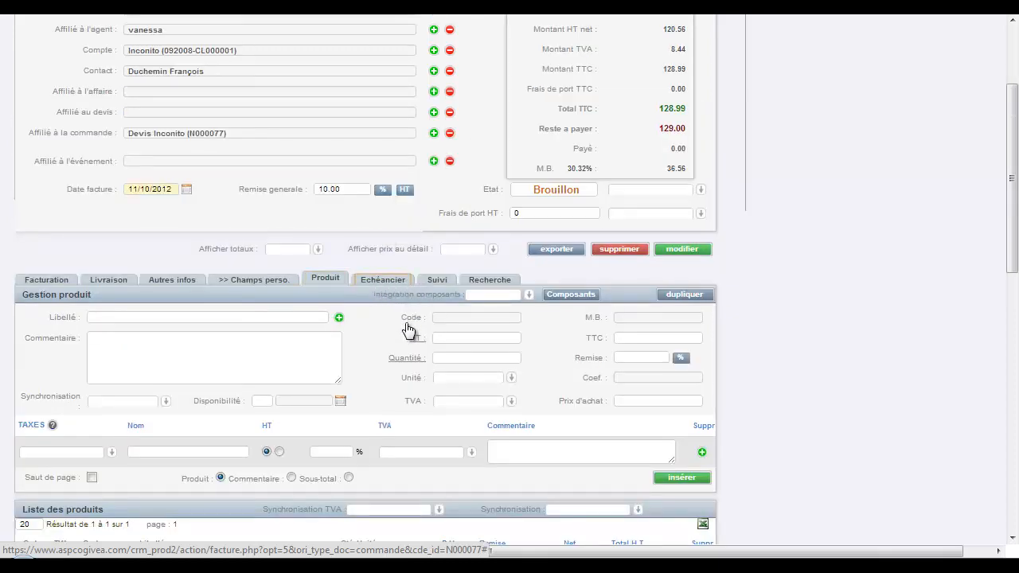
left_click(403, 296)
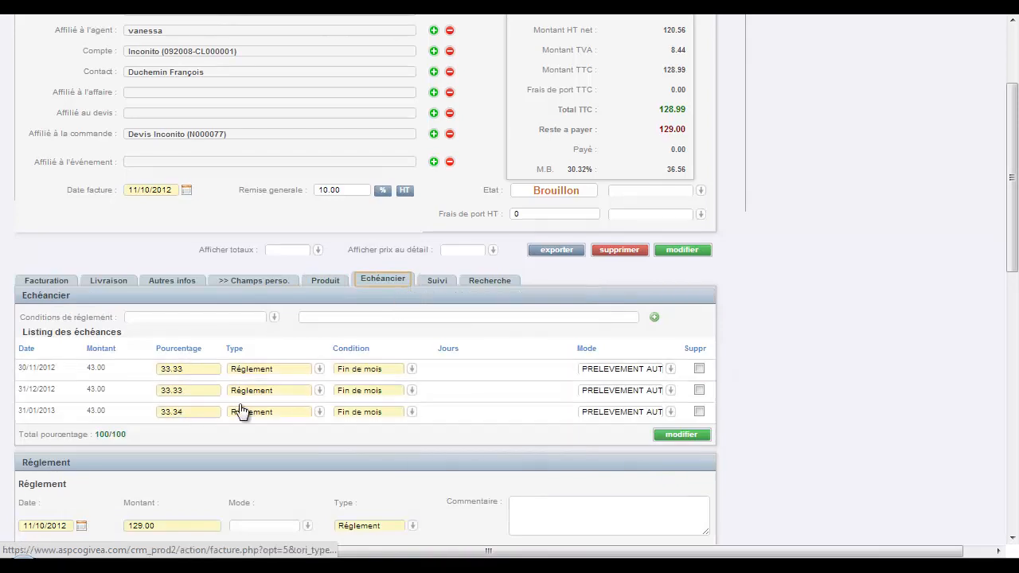
left_click(439, 281)
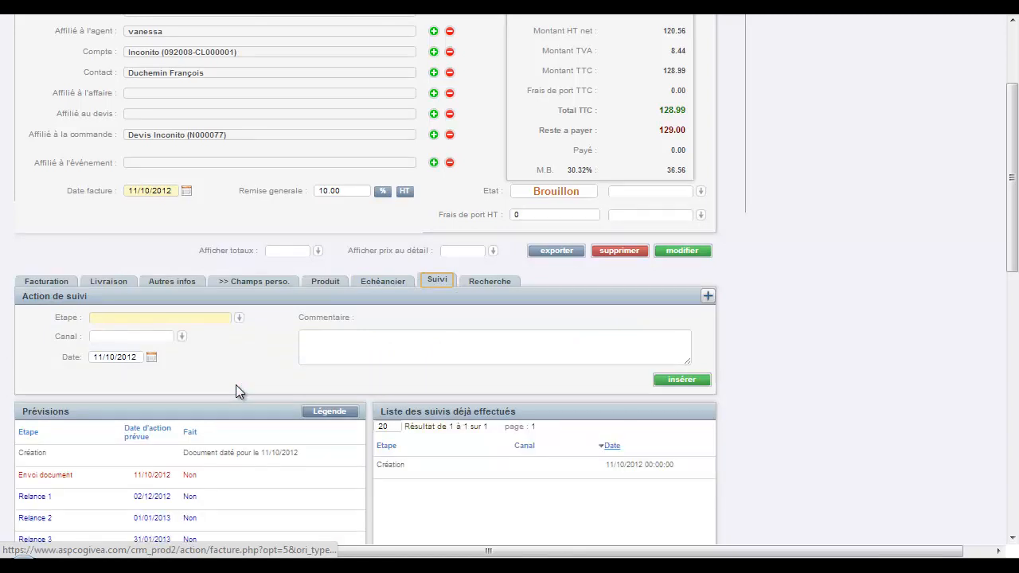
Record a payment of 129.00 dated 11/10/2012 on the invoice, with the automatic PRELEVEMENT mode and type Réglement.
left_click(378, 282)
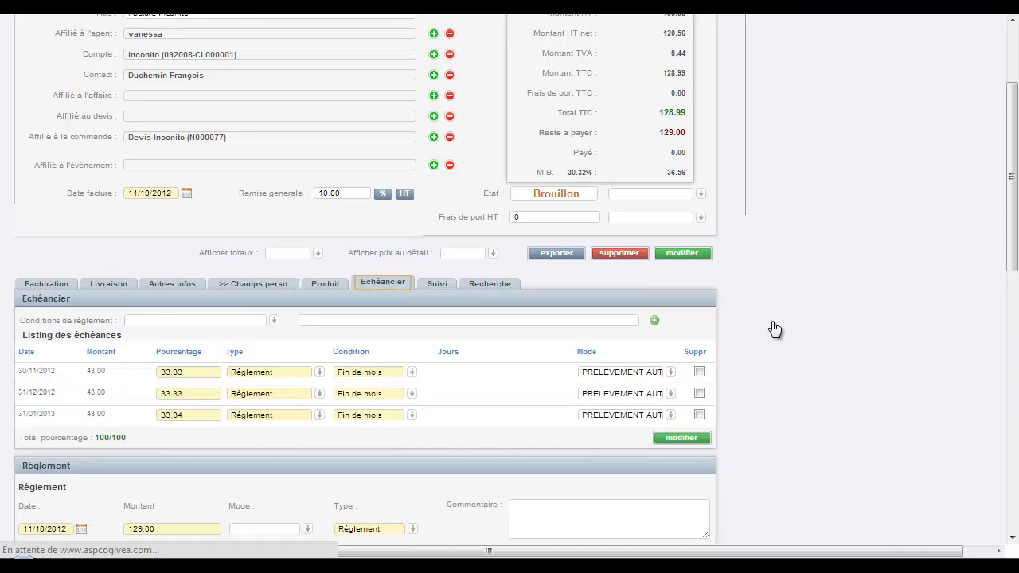
left_click_drag(1012, 162, 1013, 239)
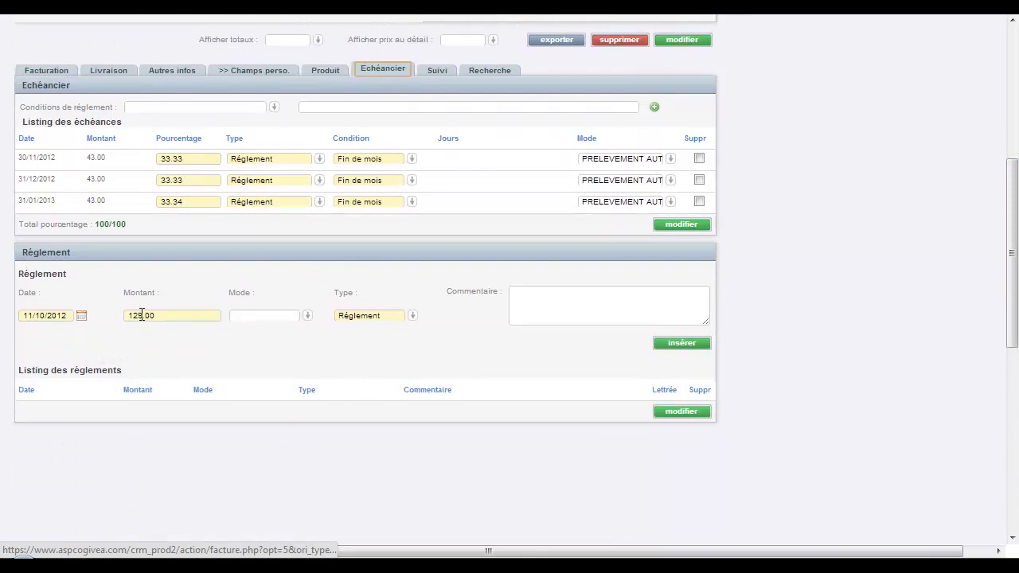
left_click(307, 317)
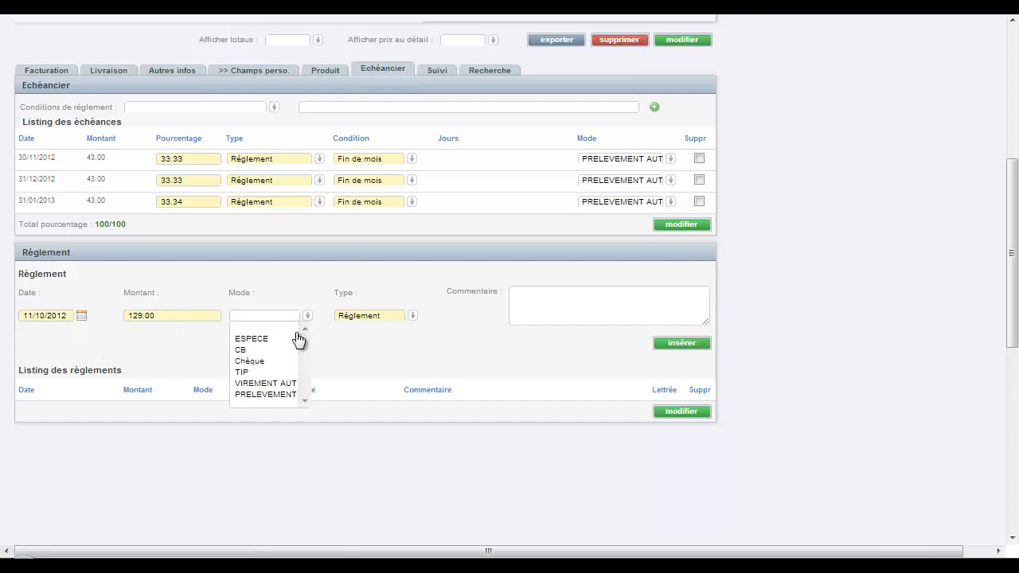
left_click(297, 393)
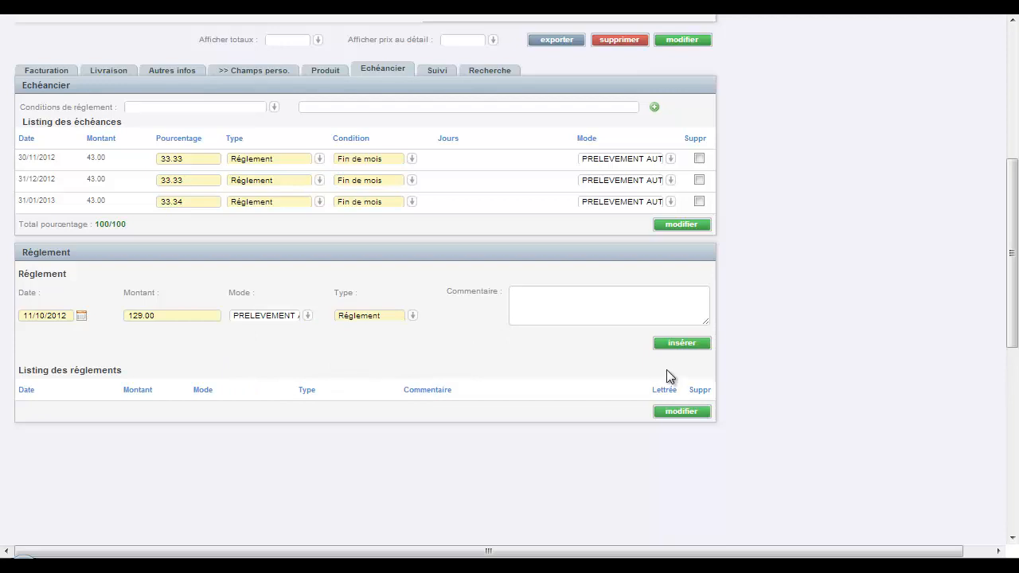
left_click(147, 318)
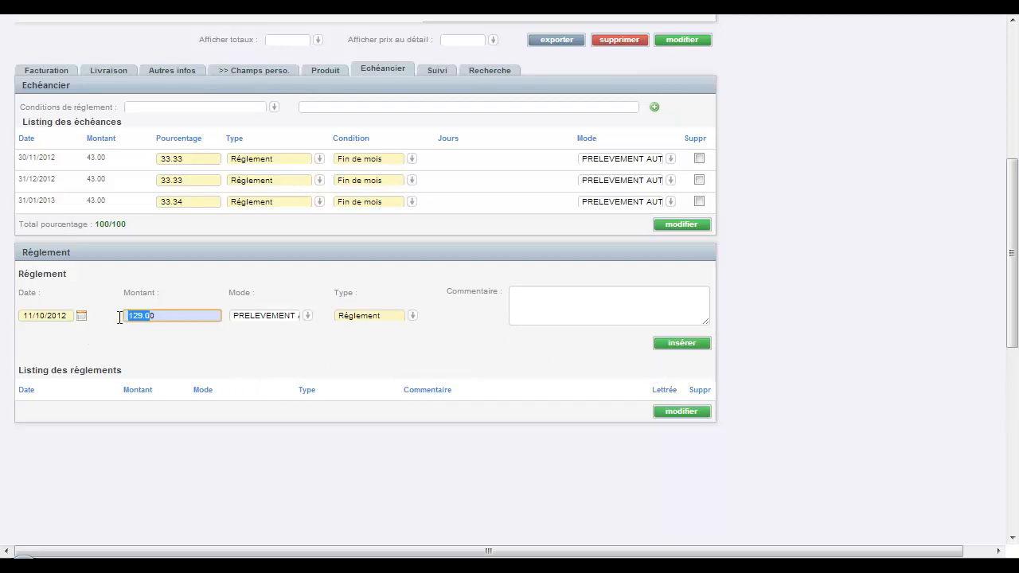
left_click(81, 316)
left_click(83, 289)
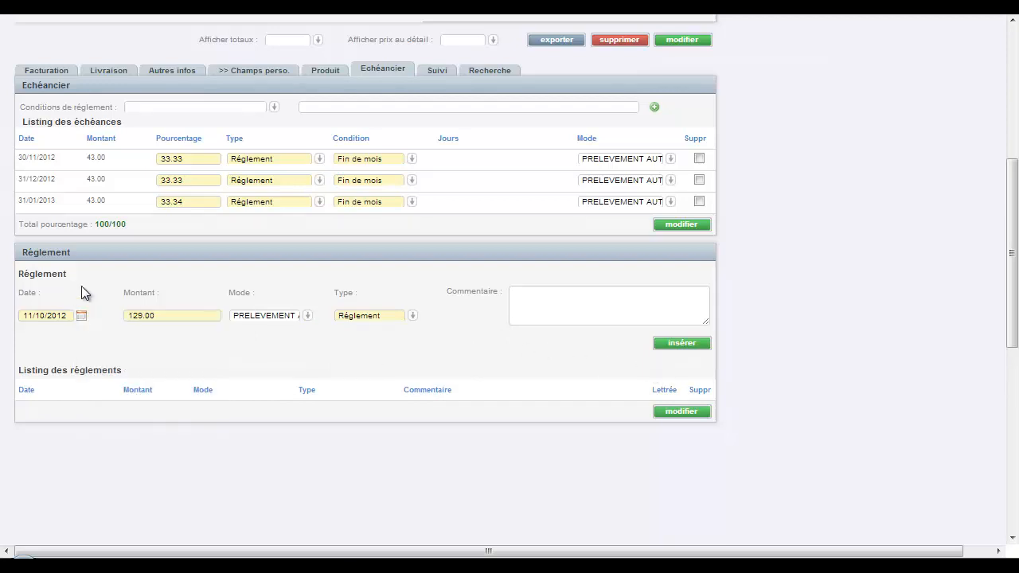
left_click(674, 348)
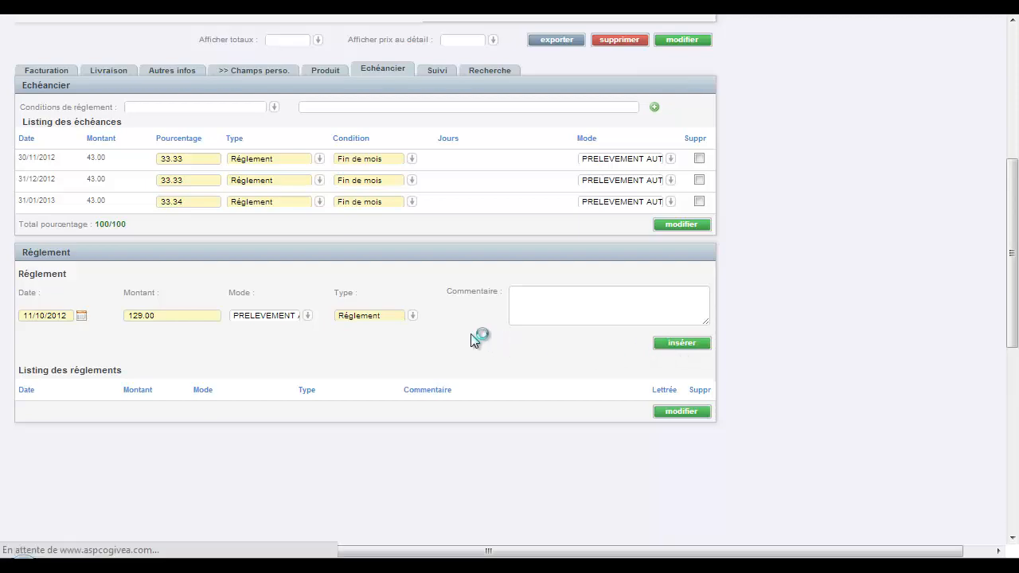
left_click(602, 282)
left_click(626, 301)
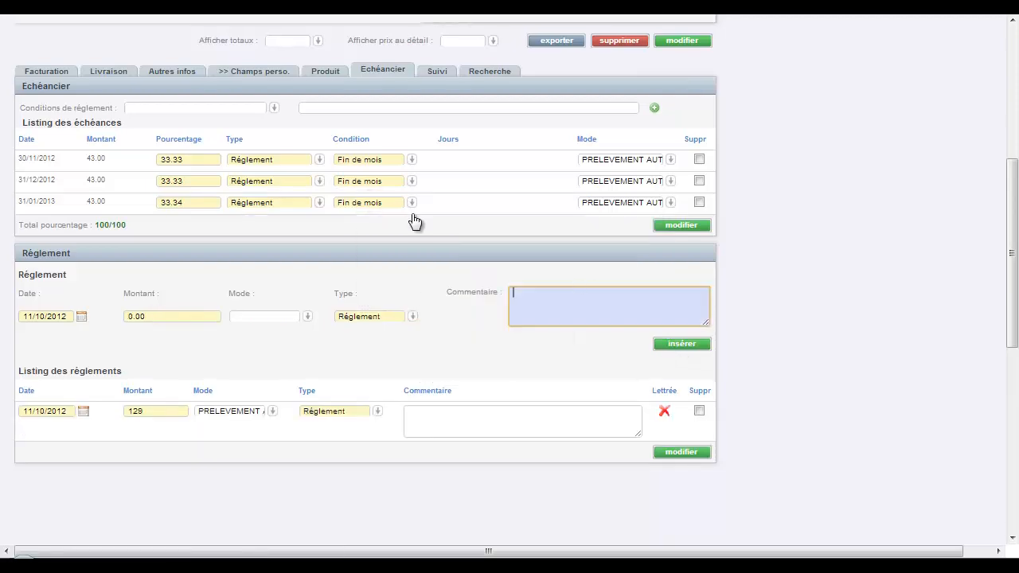
Check the invoice's status and paid and remaining amounts, and open the linked Inconito account record.
scroll(486, 304, "down", 1)
scroll(487, 304, "up", 4)
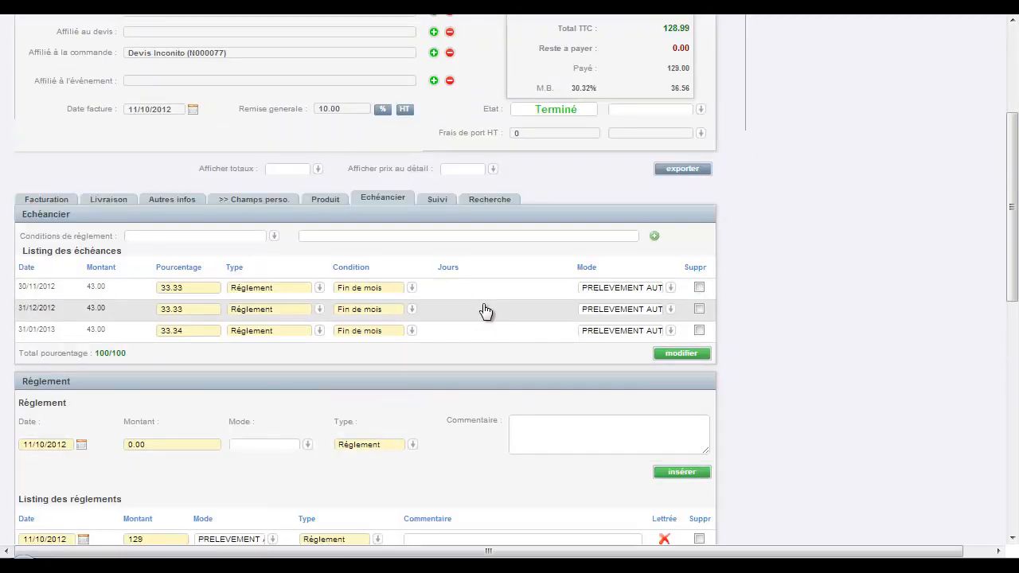
scroll(484, 307, "up", 4)
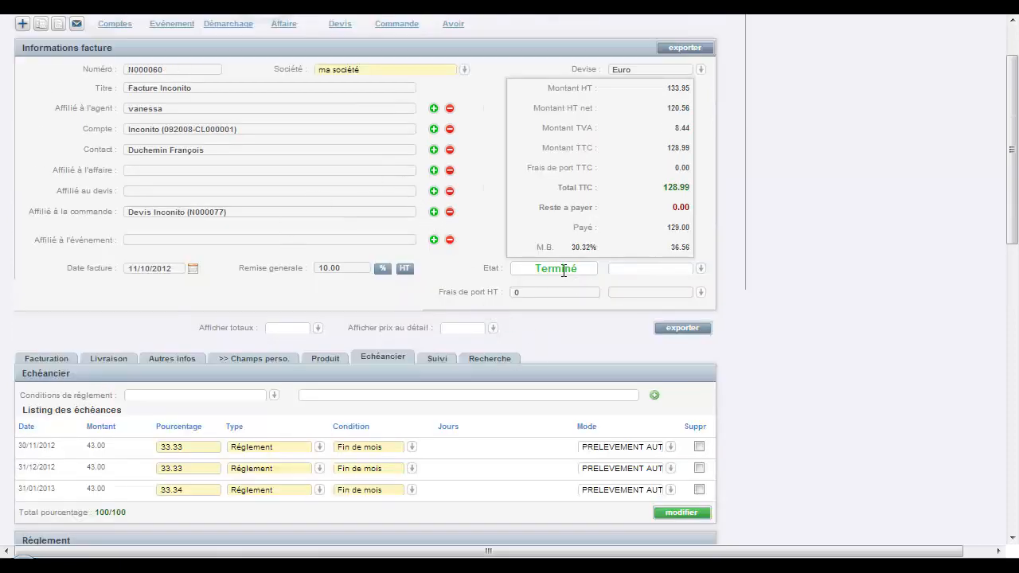
scroll(514, 254, "up", 2)
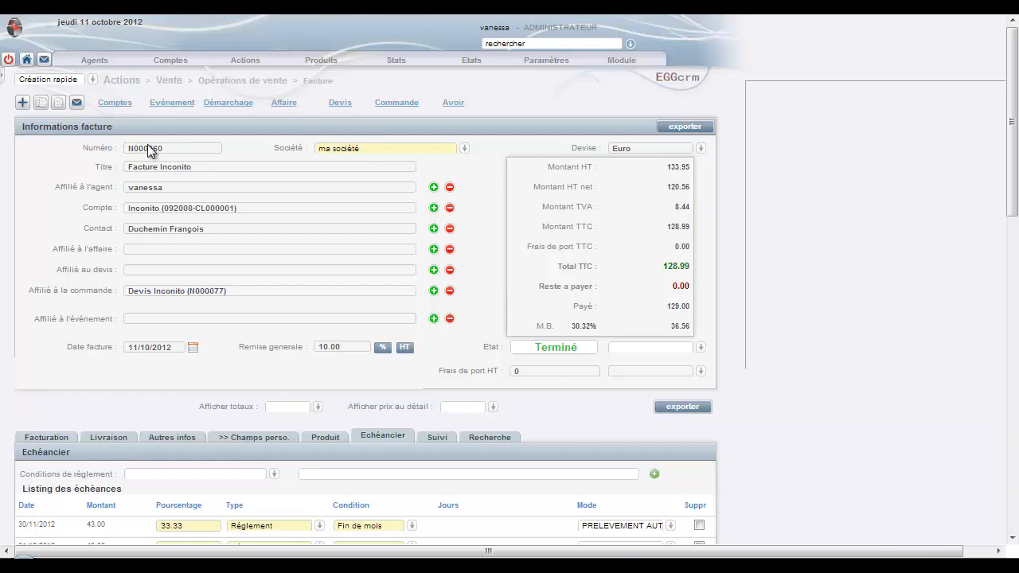
left_click(112, 106)
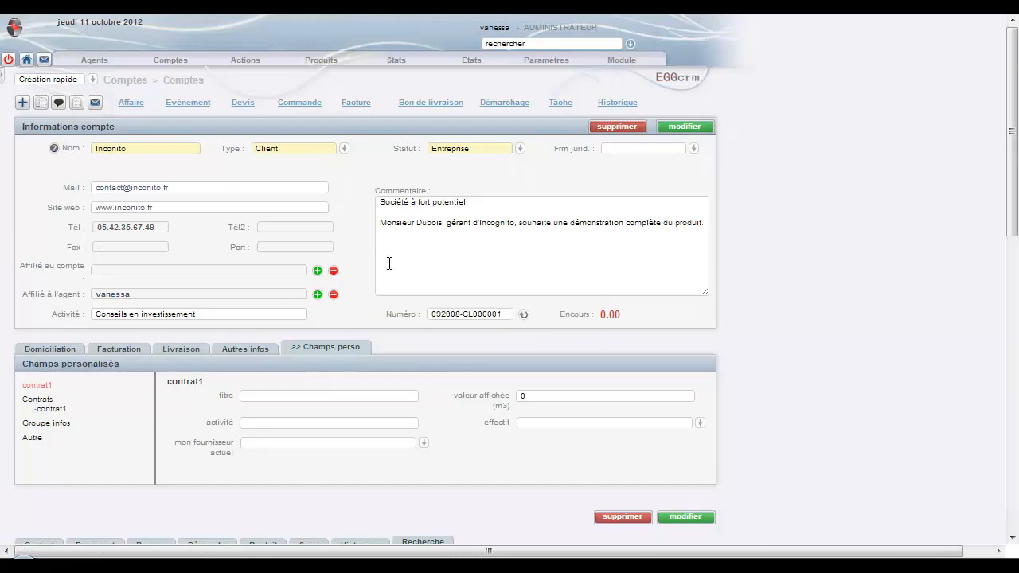
Review the Inconito account's follow-up history, view the summary sheet of "Facture Inconito" and close it.
scroll(390, 263, "down", 4)
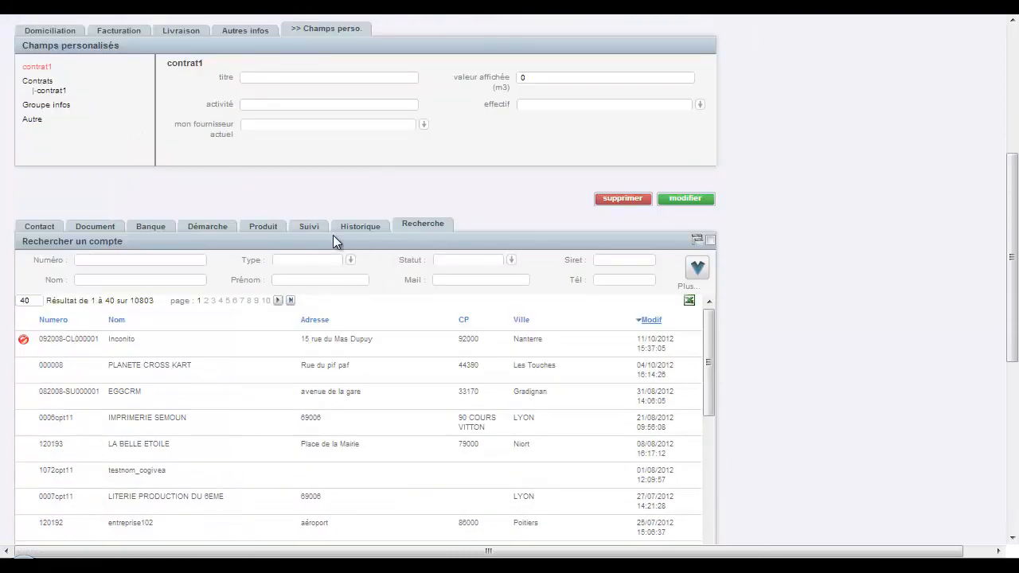
left_click(308, 226)
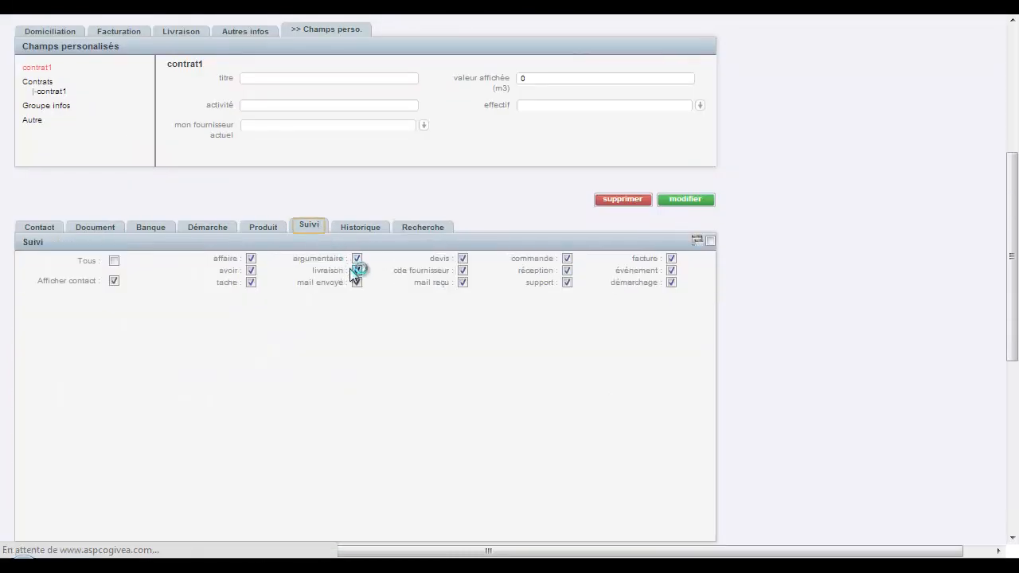
scroll(342, 443, "down", 1)
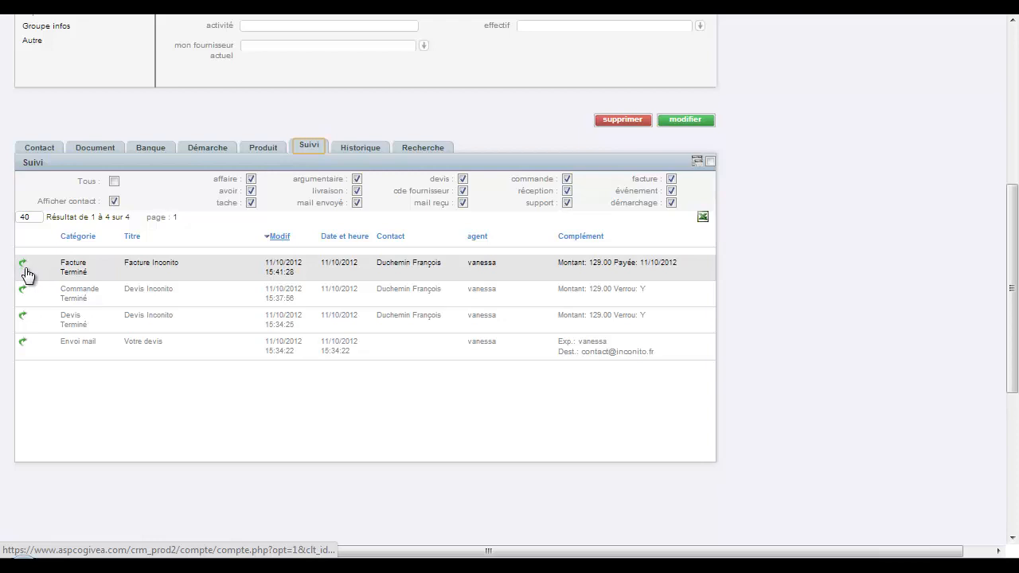
left_click(169, 271)
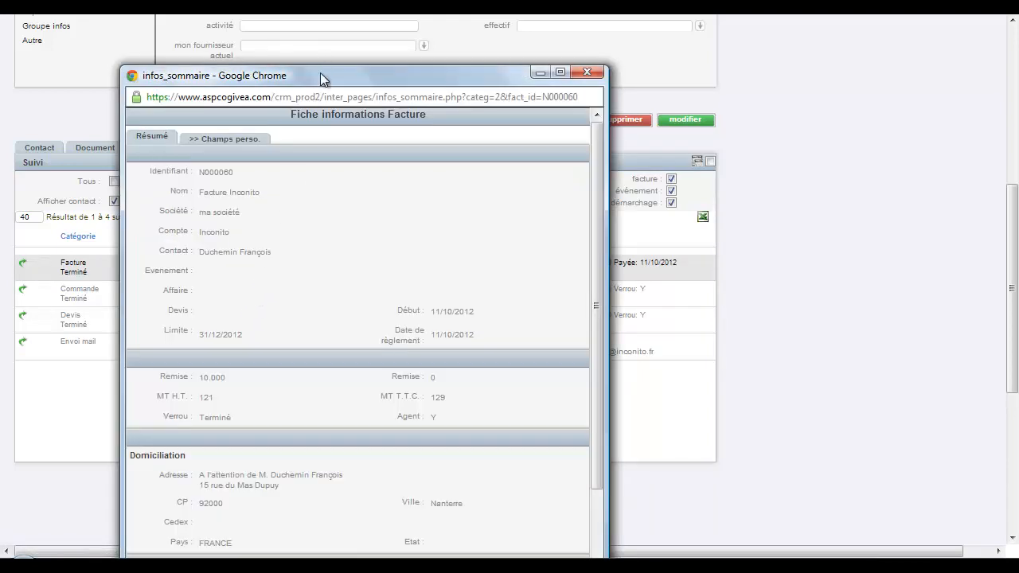
left_click_drag(320, 73, 336, 14)
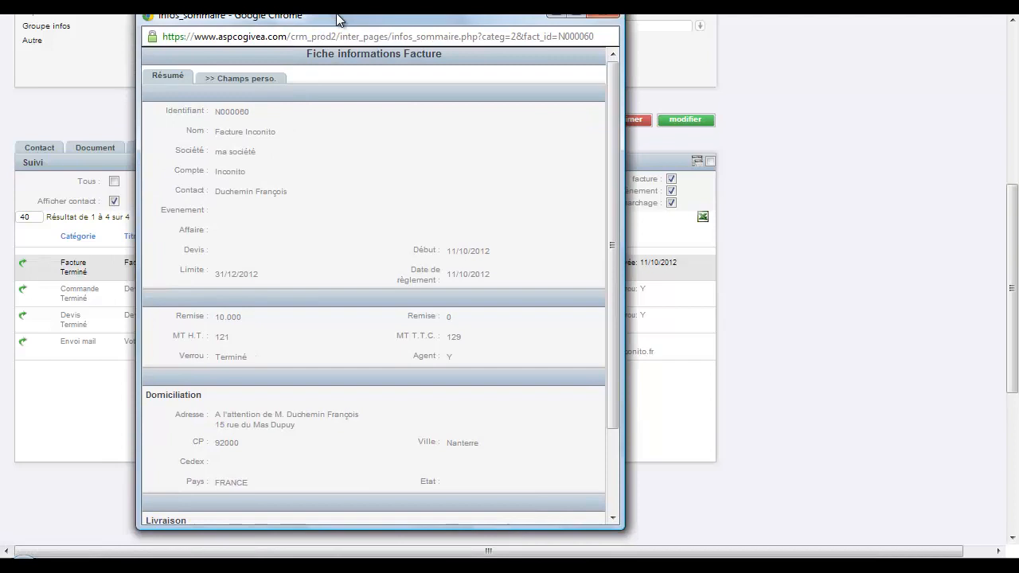
left_click(607, 16)
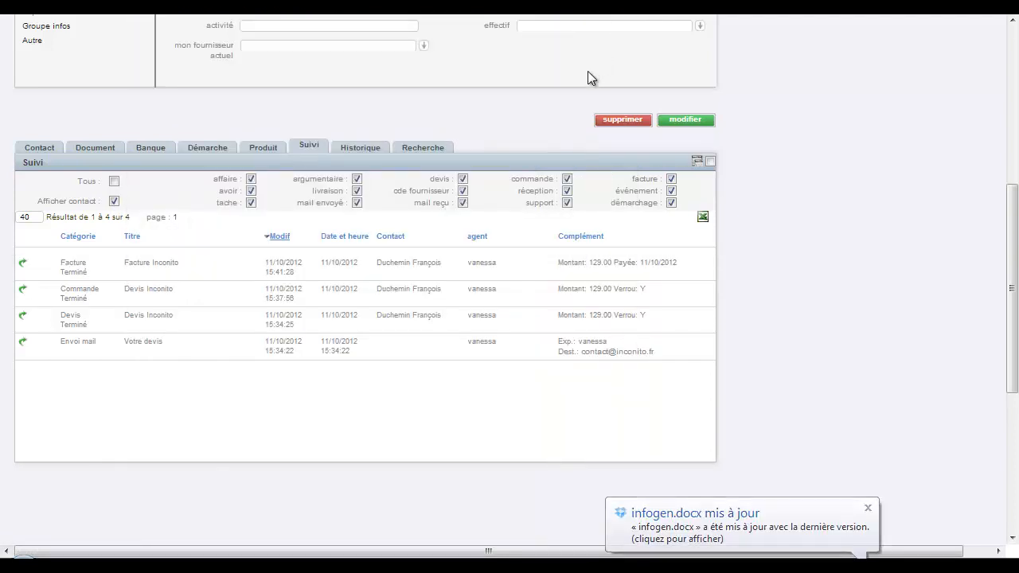
Open the grouped sales actions page for invoices.
scroll(536, 80, "up", 3)
scroll(551, 136, "up", 2)
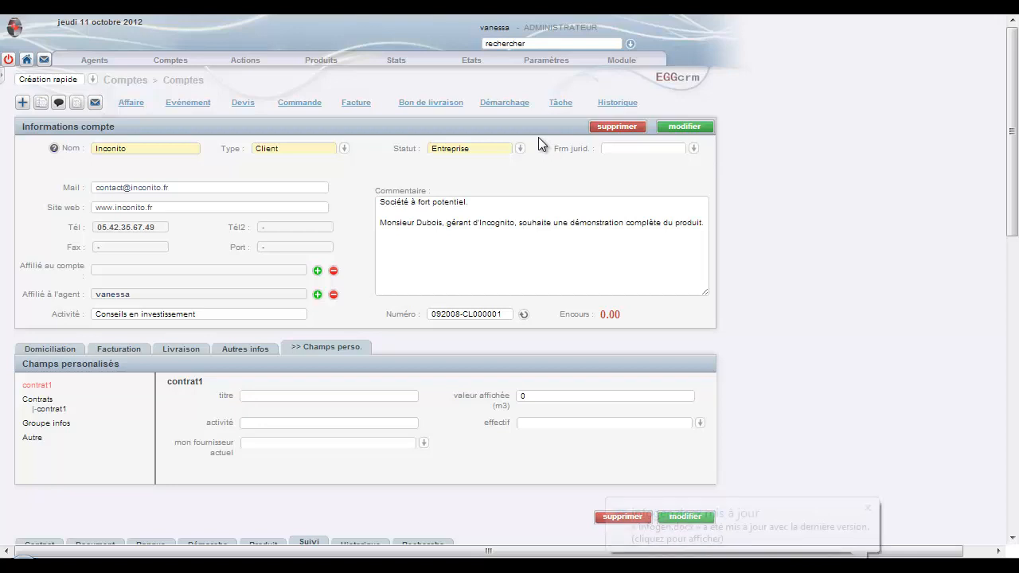
left_click(256, 67)
mouse_move(325, 172)
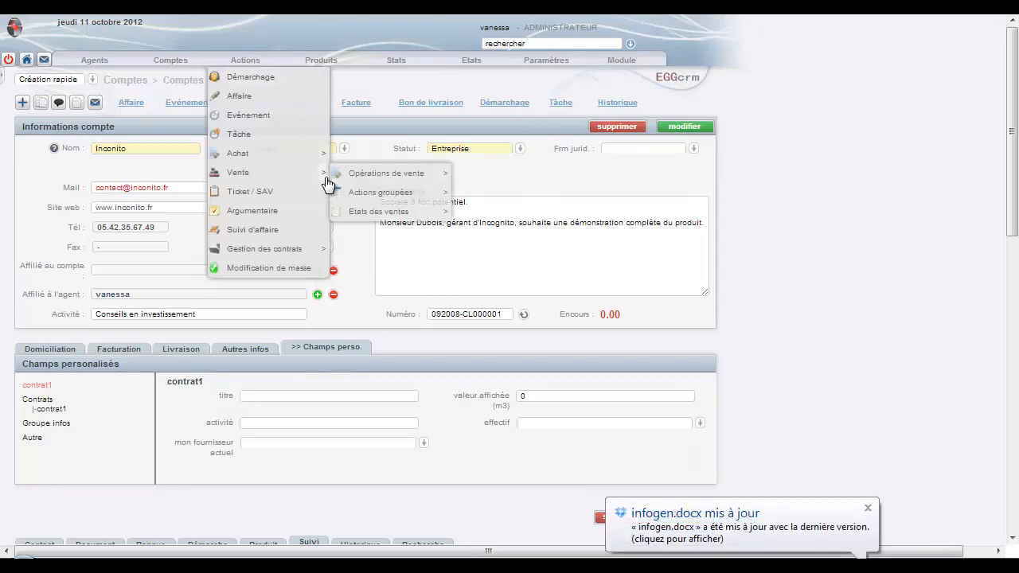
mouse_move(447, 195)
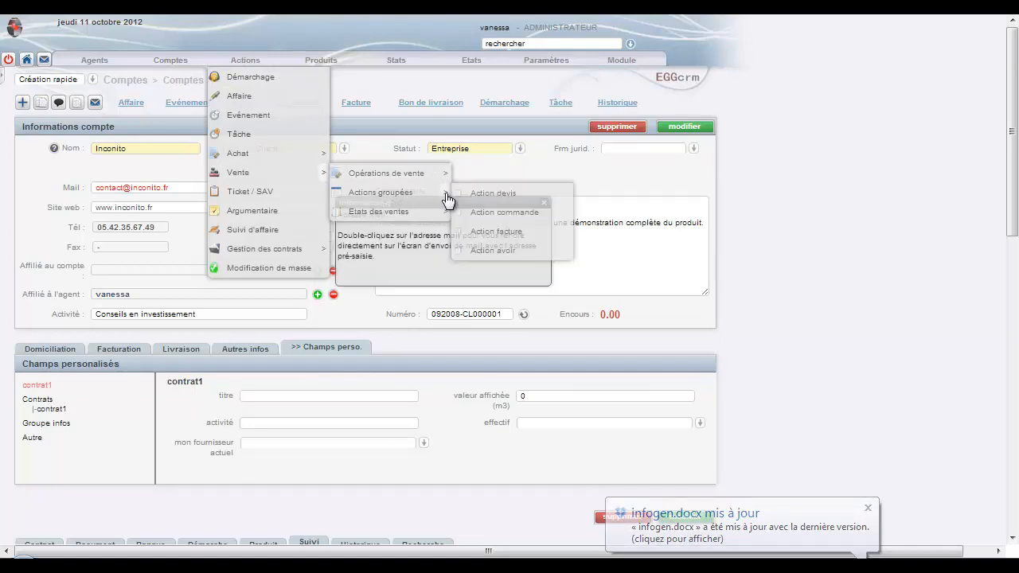
left_click(509, 233)
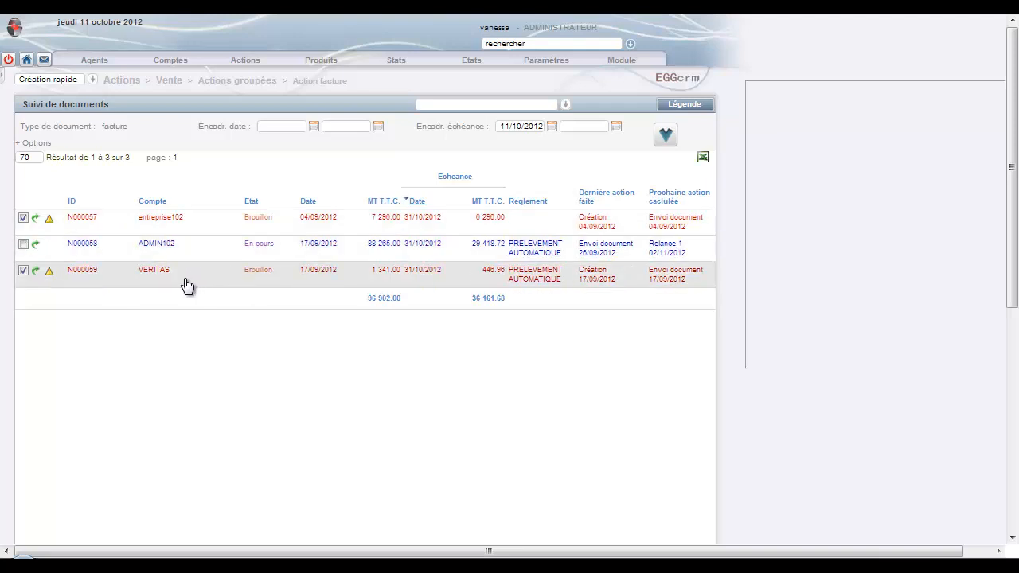
Filter the invoice list by due dates starting from 11/09/2012.
left_click(553, 129)
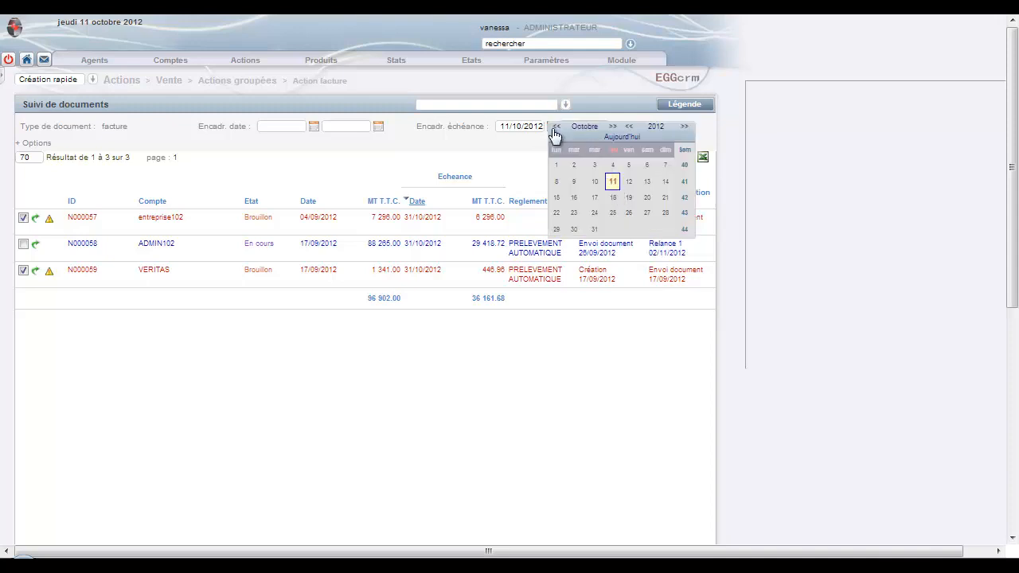
left_click(555, 130)
left_click(574, 198)
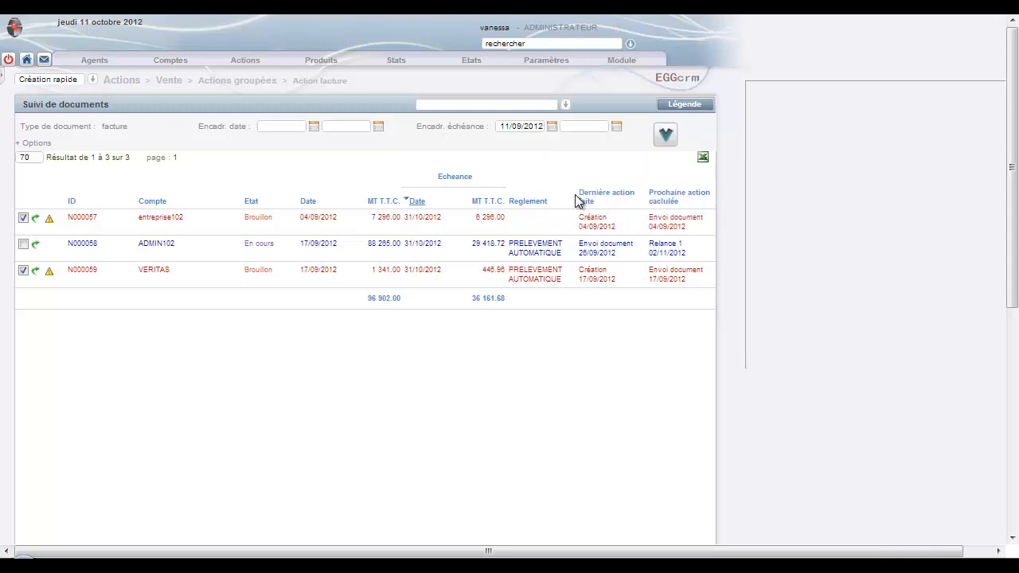
left_click(667, 136)
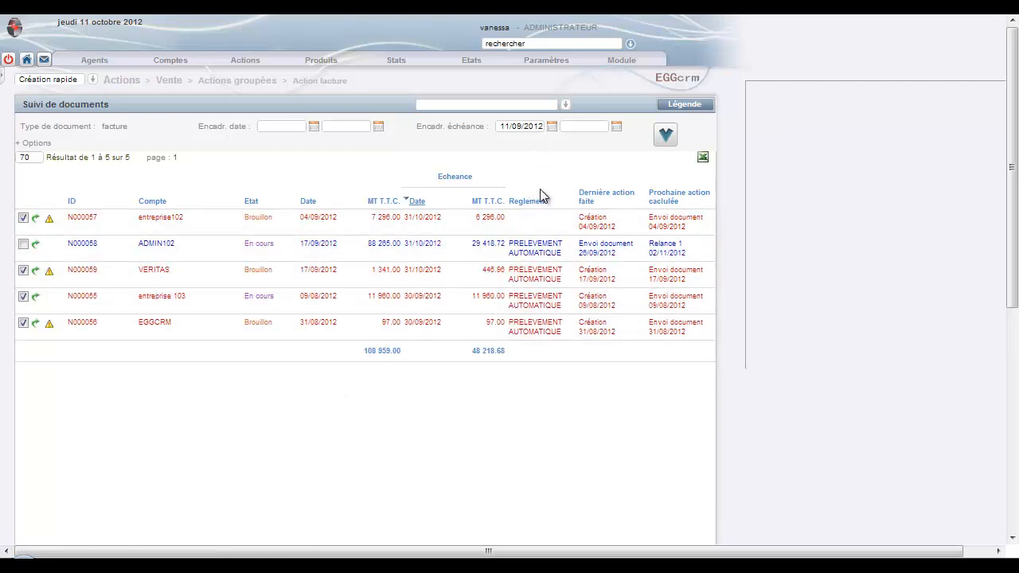
Add the ADMIN102 invoice to the selection and check the additional status and follow-up filter options.
left_click(23, 244)
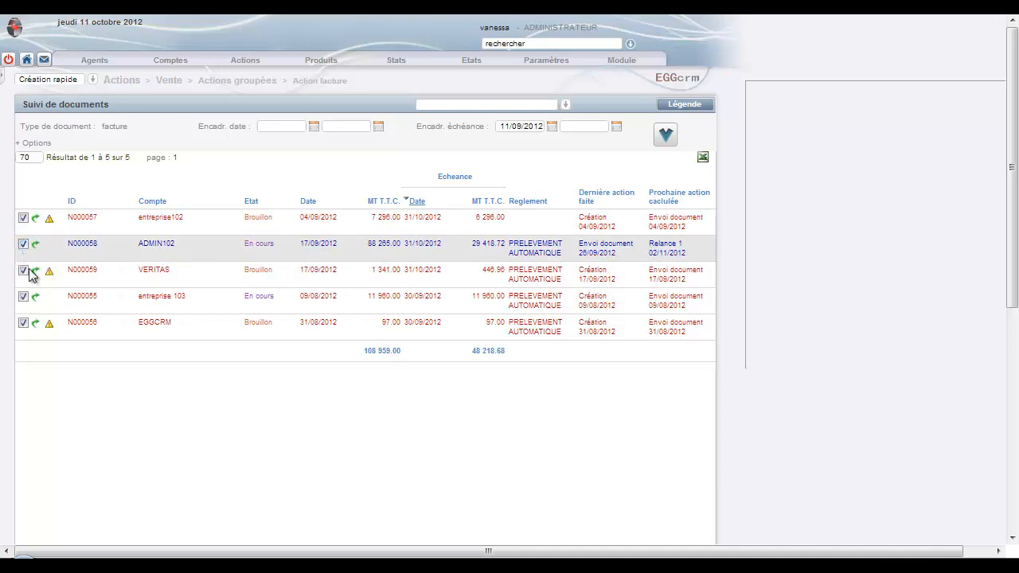
left_click(25, 145)
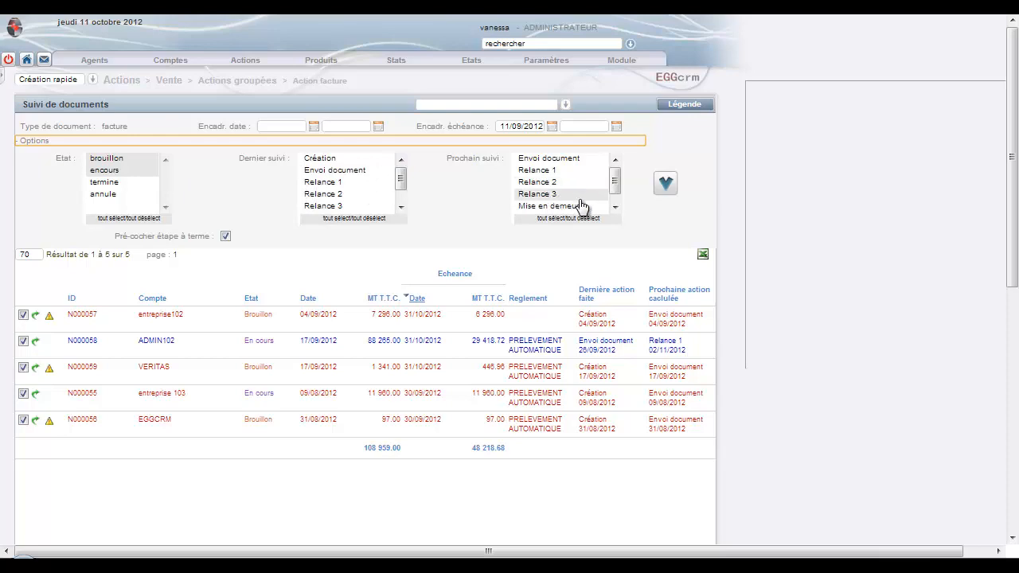
left_click(56, 141)
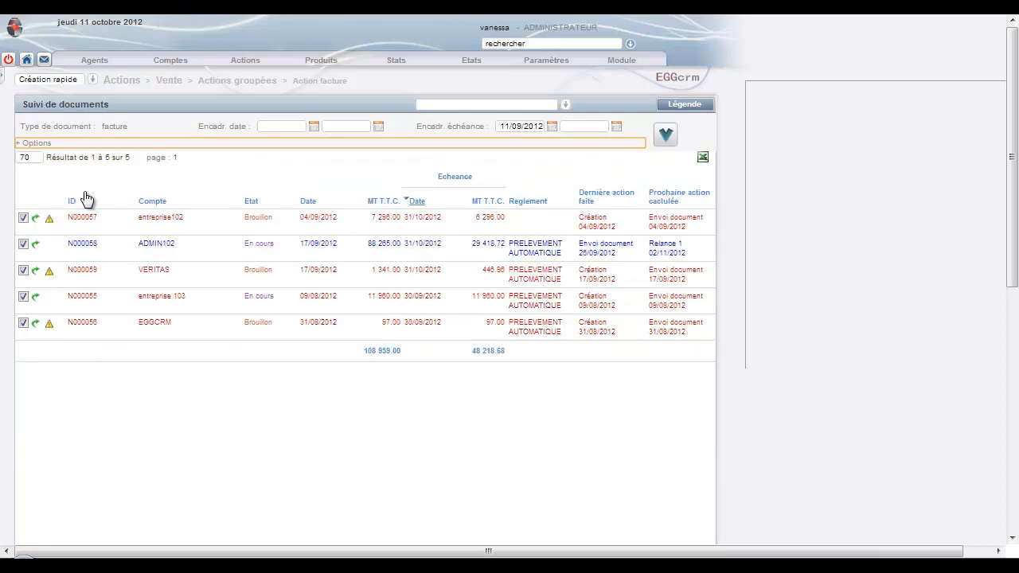
Send the selected invoices by E-mailing with Suivi calculé, the automatic template and a PDF attachment, confirm, and dismiss the report.
scroll(86, 198, "down", 2)
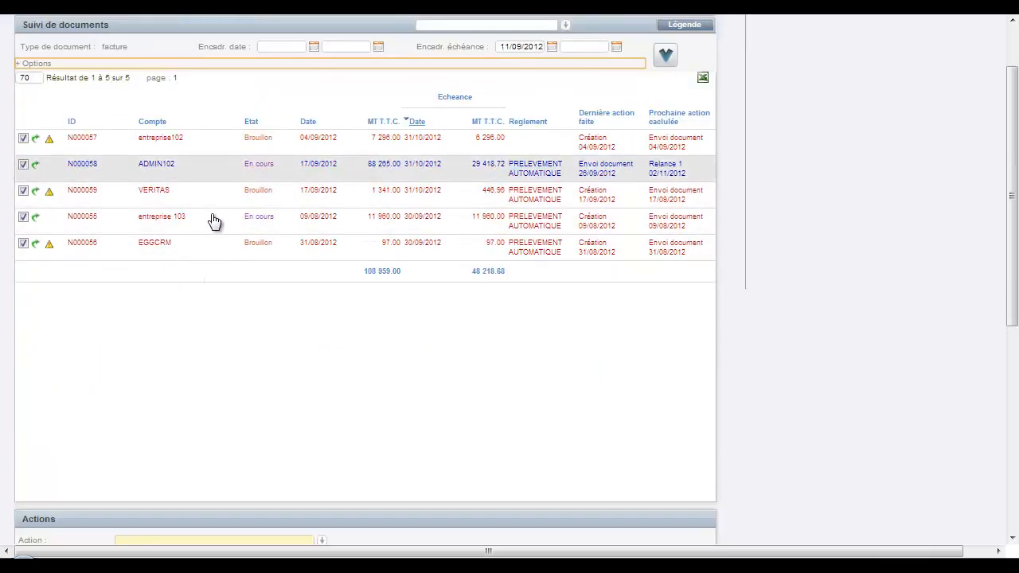
scroll(213, 220, "down", 6)
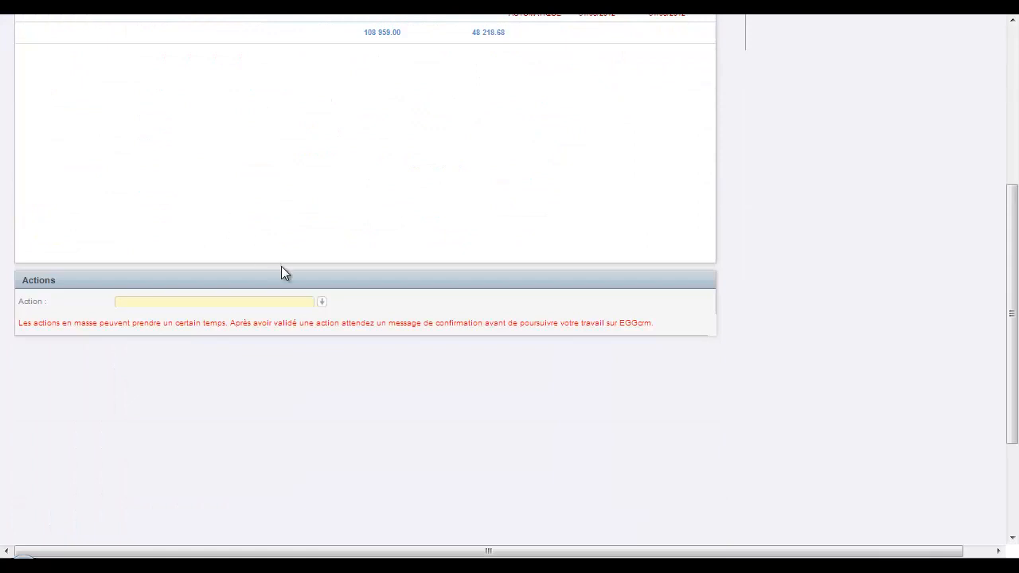
scroll(120, 263, "down", 2)
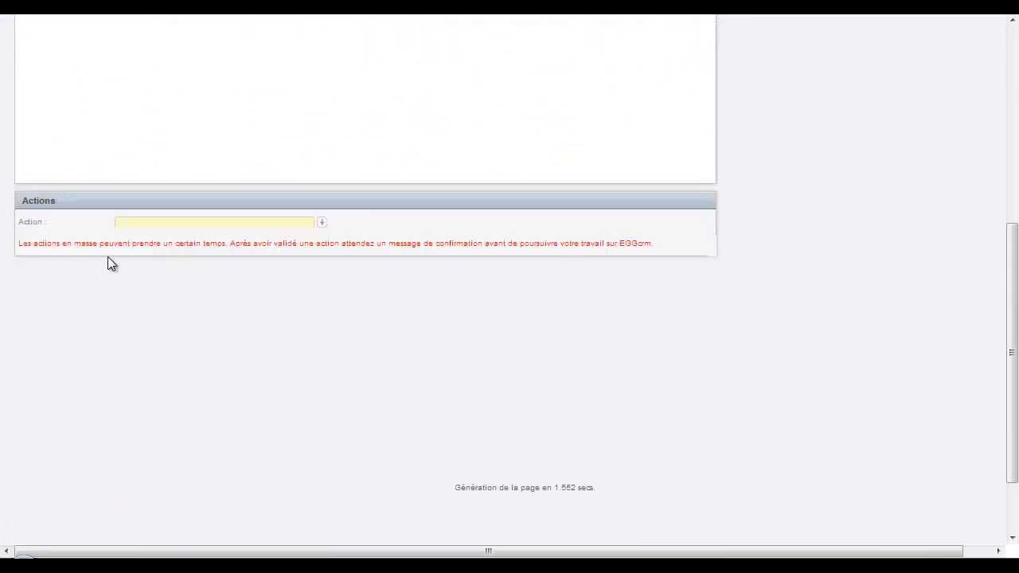
left_click(320, 222)
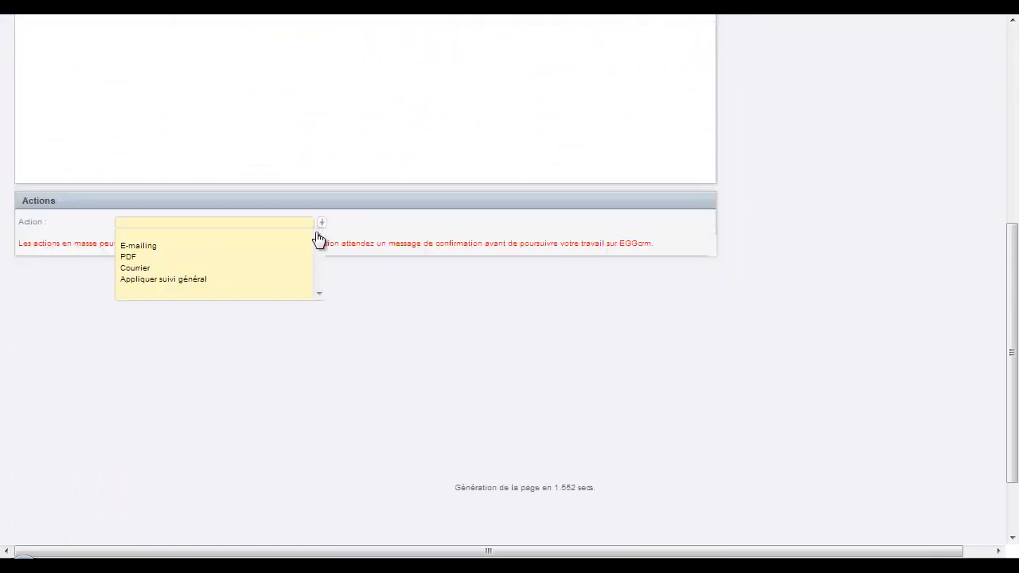
left_click(250, 246)
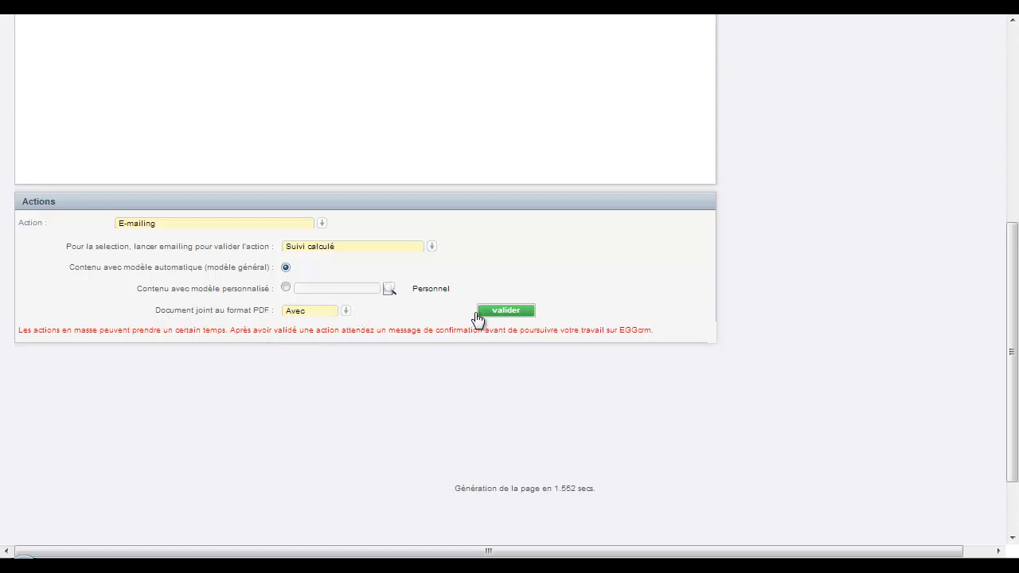
left_click(516, 315)
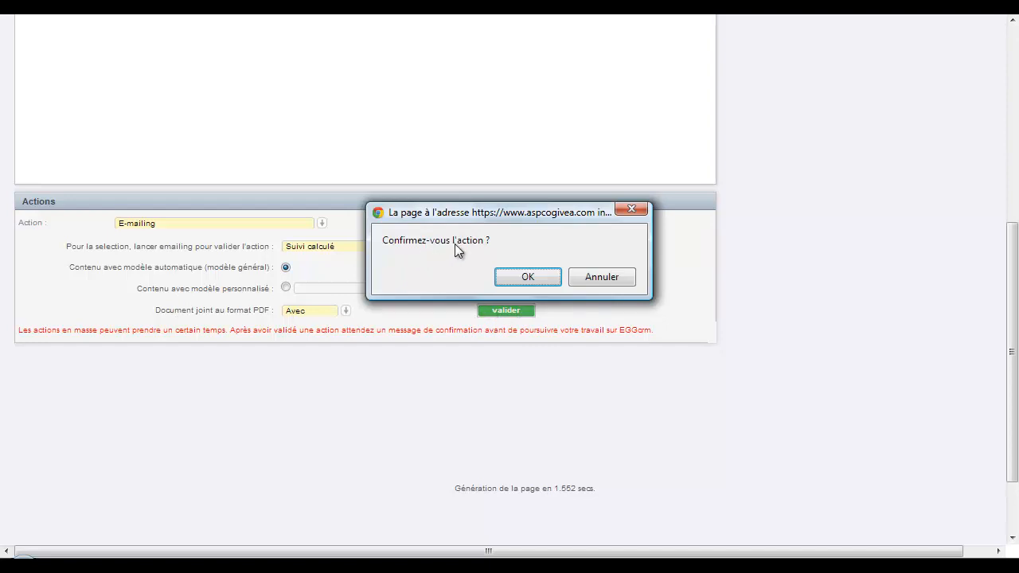
left_click(517, 277)
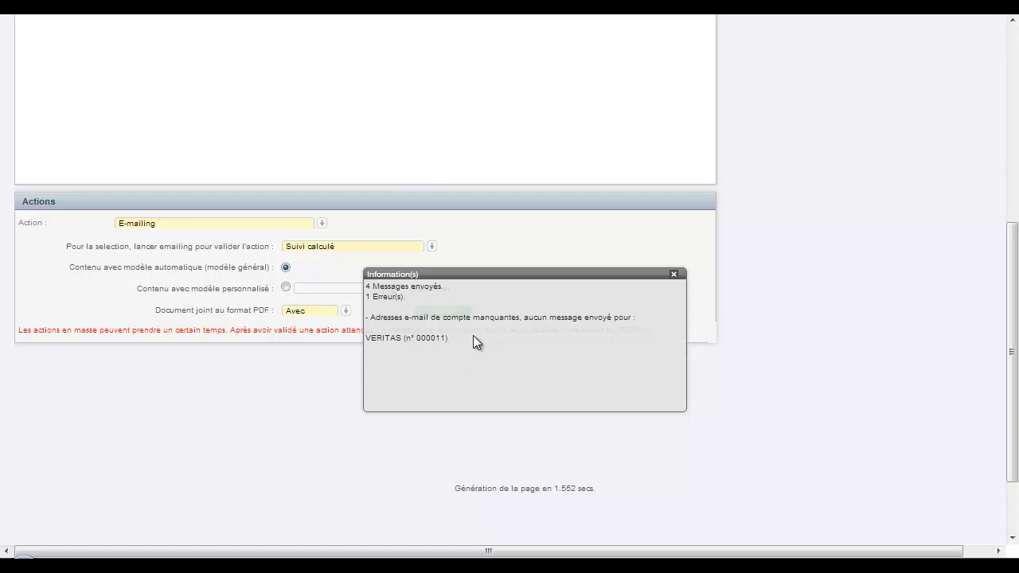
left_click(673, 273)
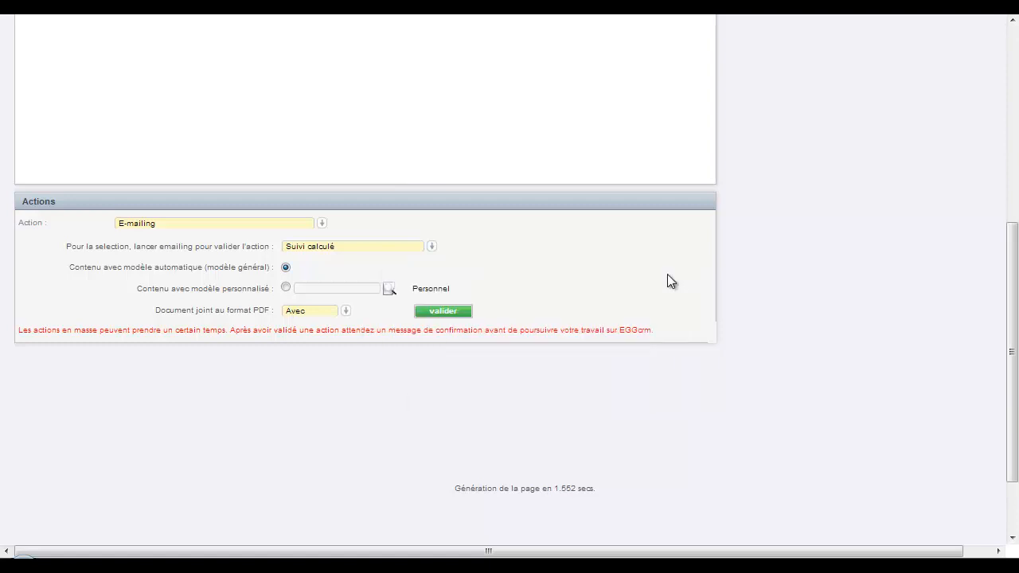
Check each invoice's status, last completed action and next calculated action in the list.
scroll(257, 163, "down", 2)
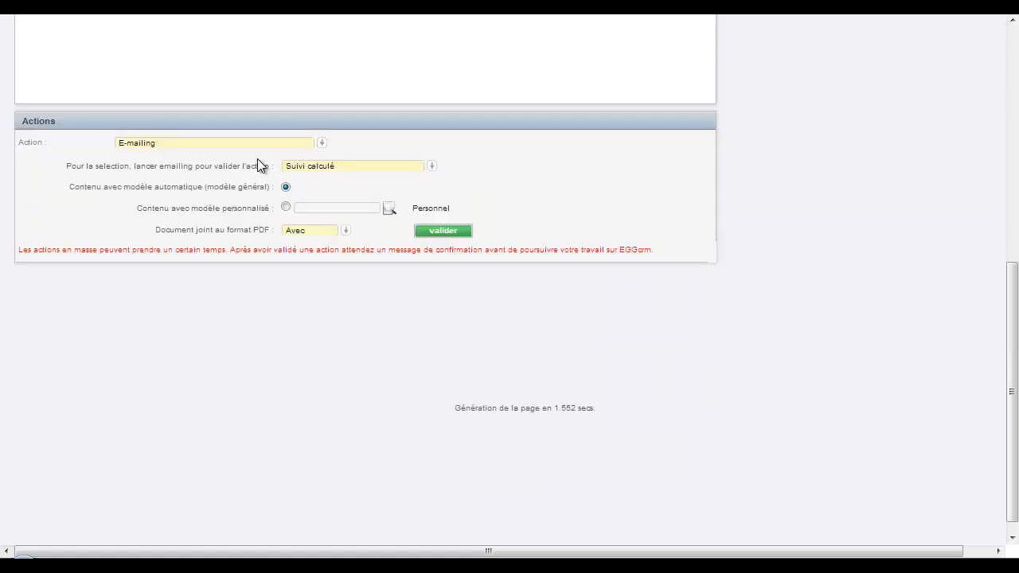
scroll(237, 259, "up", 5)
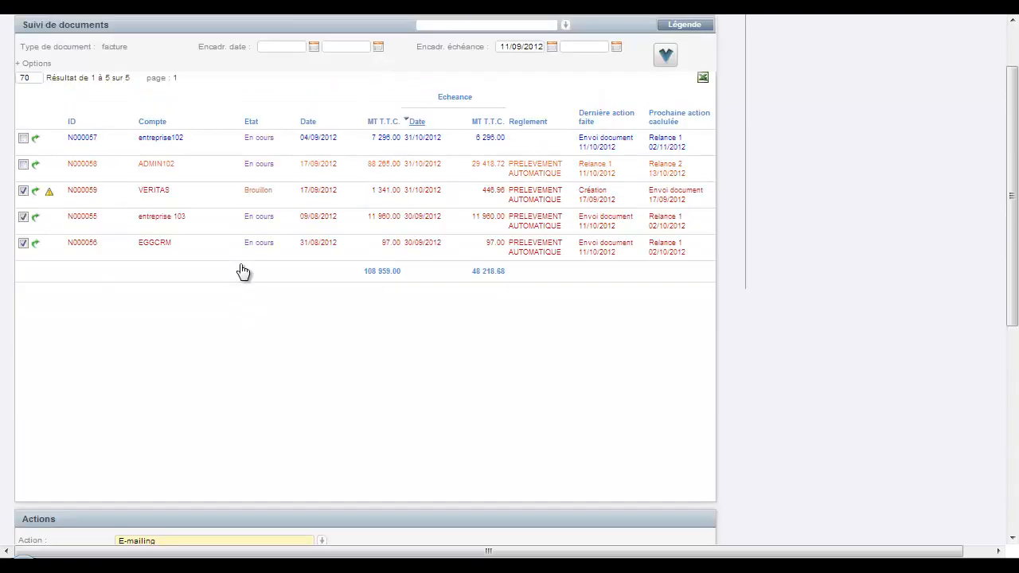
scroll(242, 272, "up", 1)
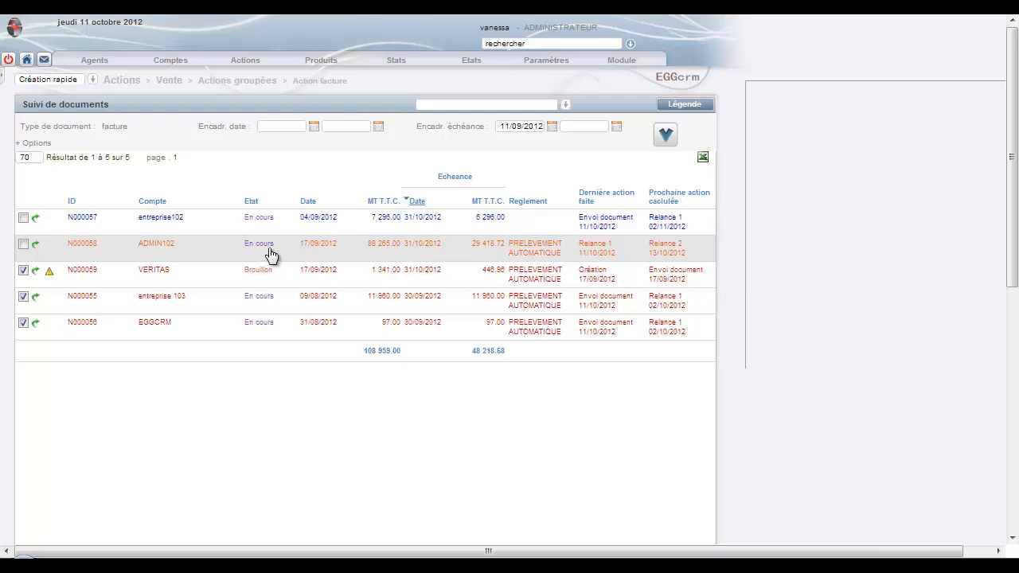
Bring up the choices of Actions modules.
left_click(238, 64)
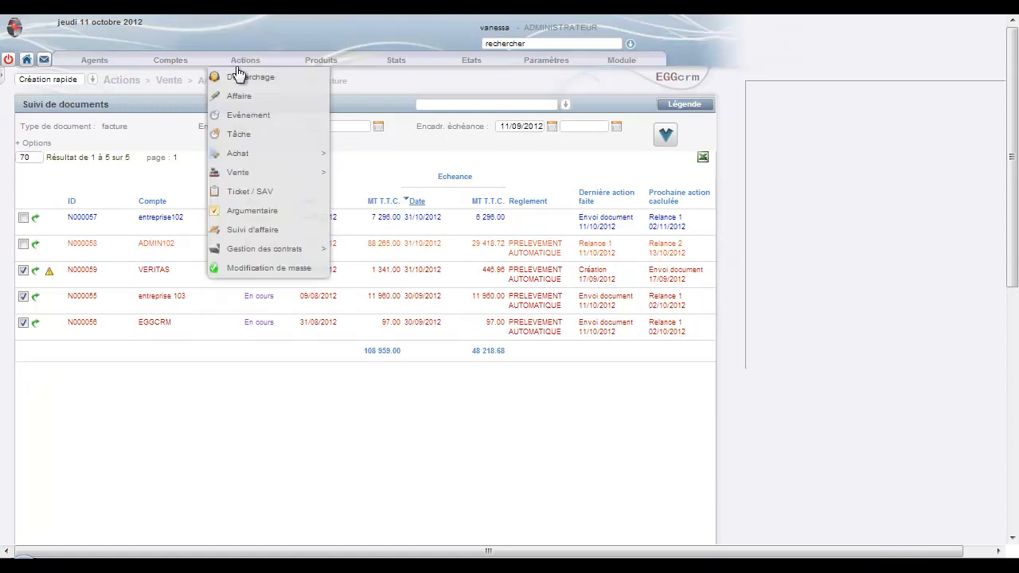